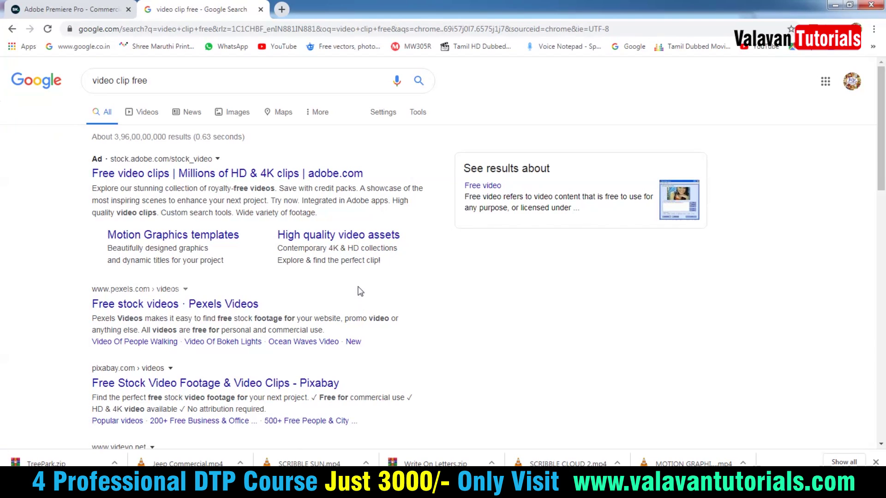
Open the 'Free stock videos · Pexels Videos' Google result in a new browser tab
left_click(171, 80)
left_click(2, 283)
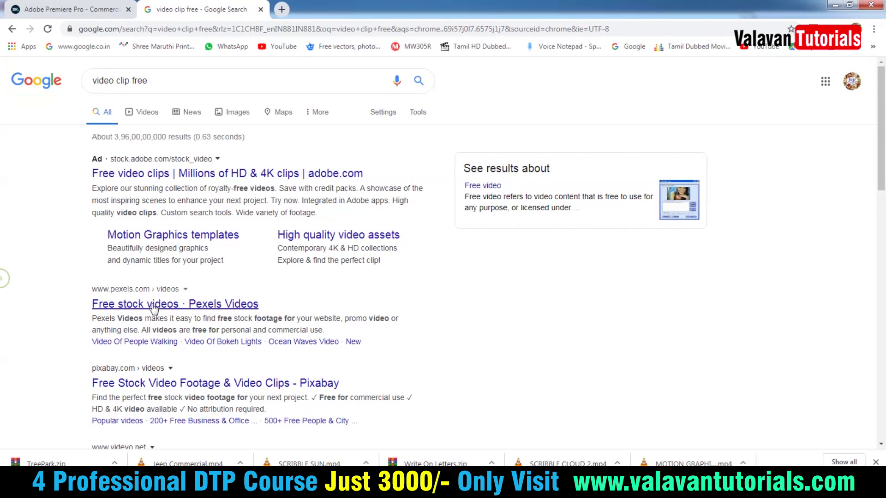
scroll(226, 295, "down", 1)
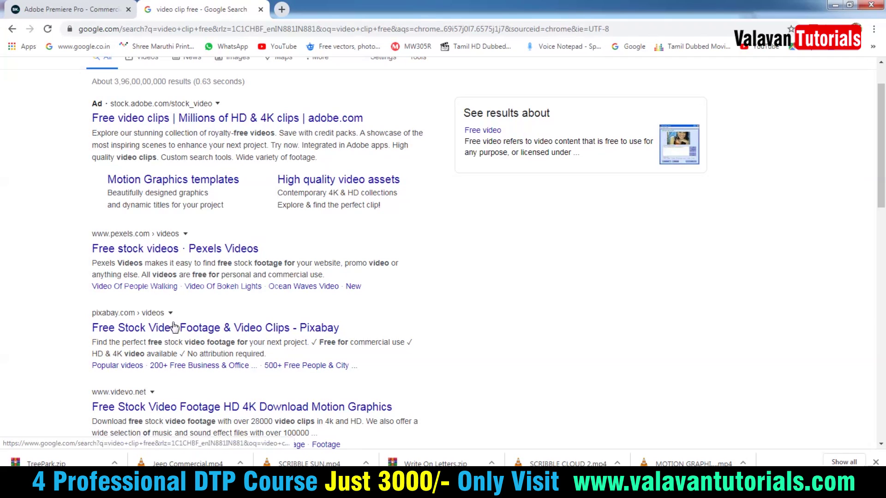
scroll(467, 352, "down", 1)
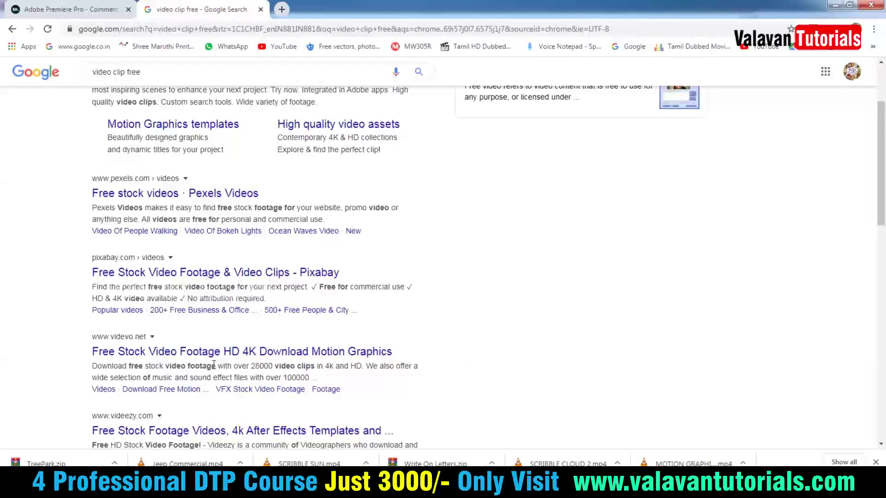
scroll(338, 339, "up", 1)
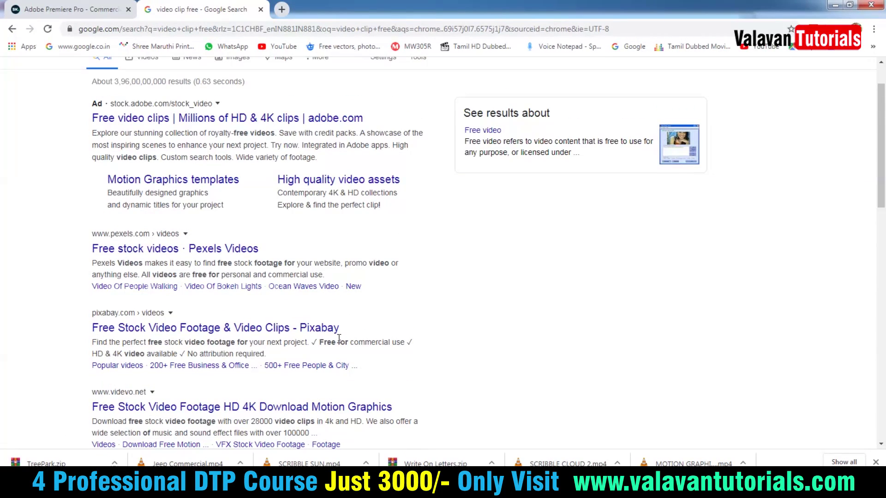
right_click(188, 250)
left_click(217, 257)
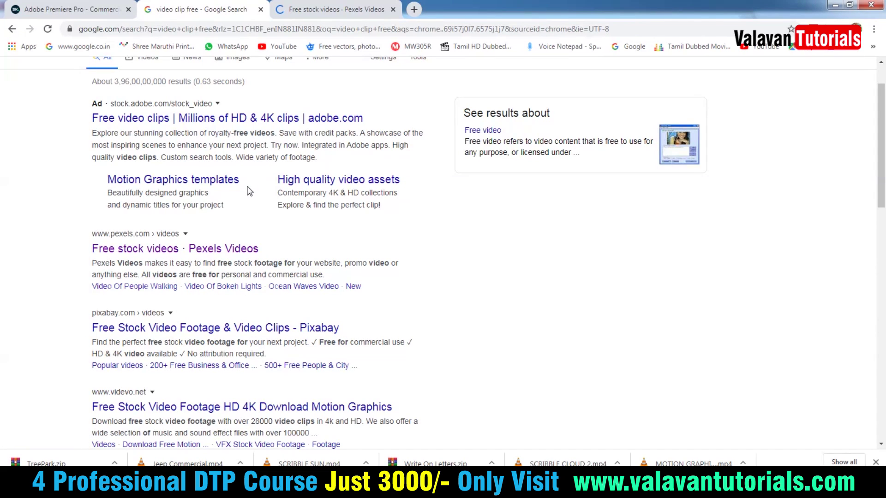
On the Pexels tab, search for 'india'
left_click(335, 7)
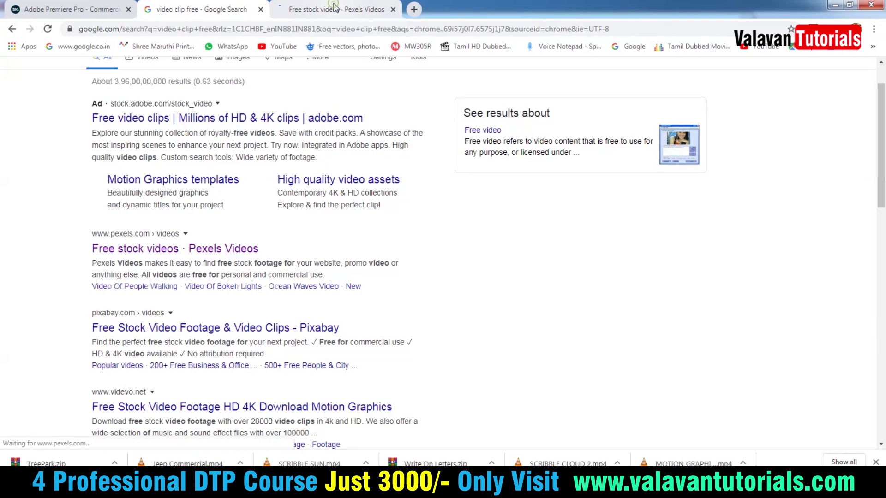
scroll(369, 139, "down", 3)
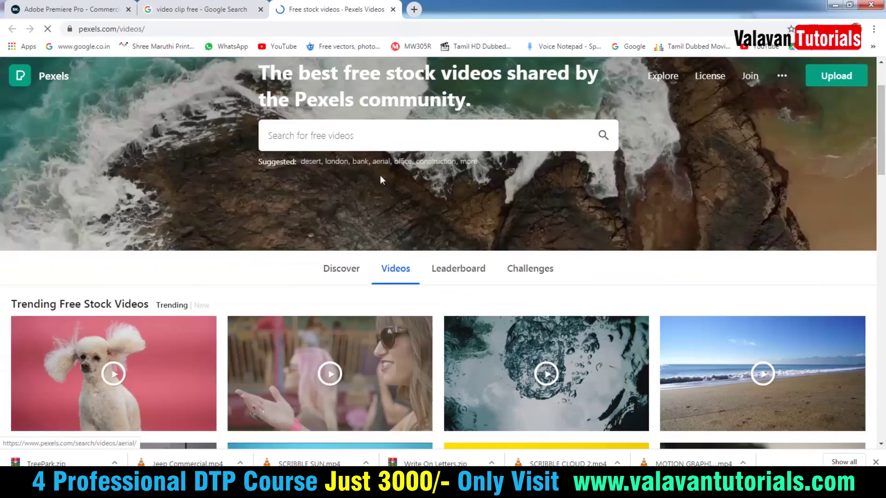
left_click(357, 111)
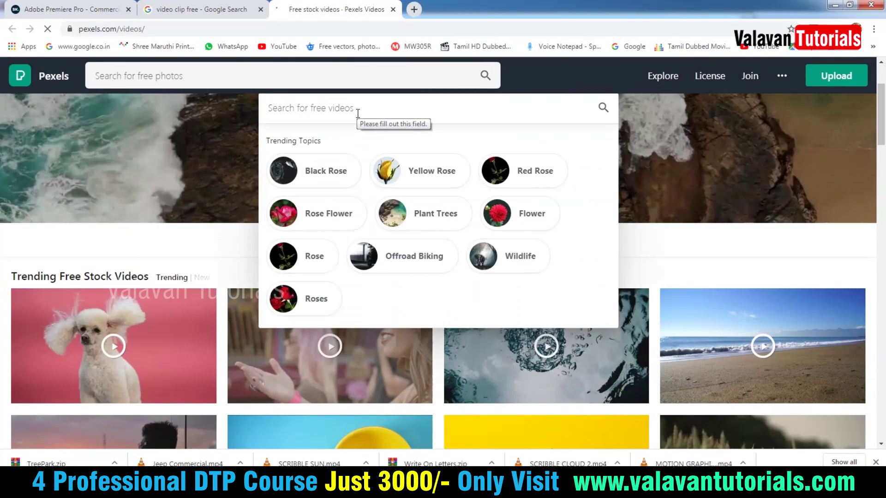
type("indi")
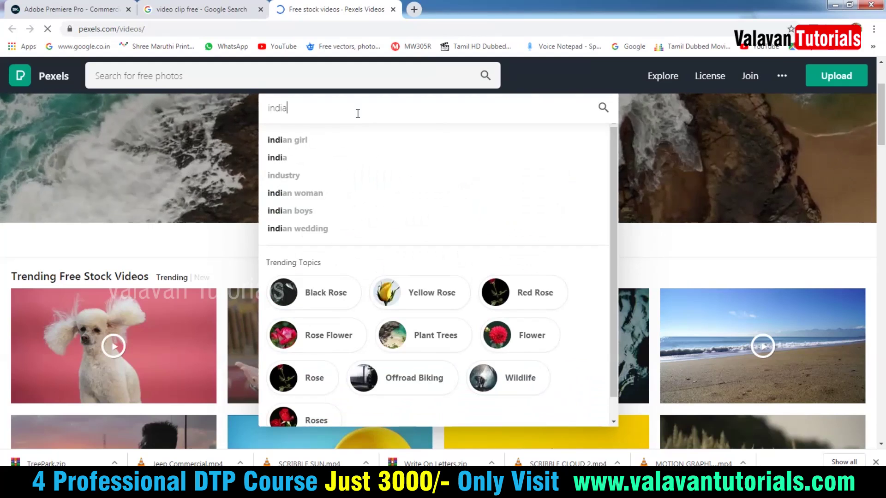
type("a")
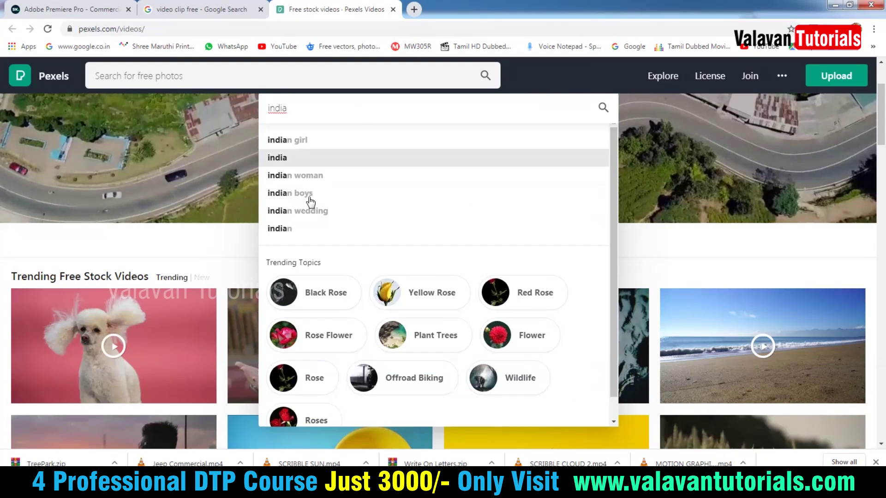
left_click(309, 160)
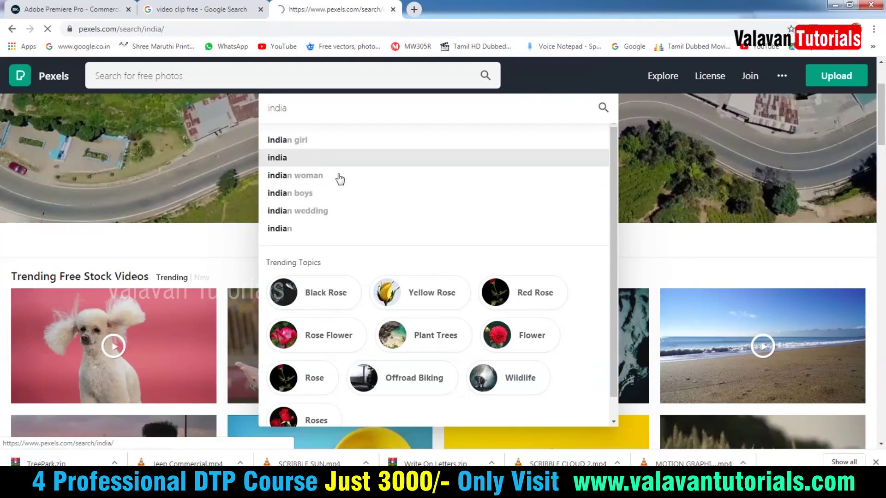
Browse the India results, preview the mosque arch photo, then close it and return to the top
scroll(395, 268, "down", 2)
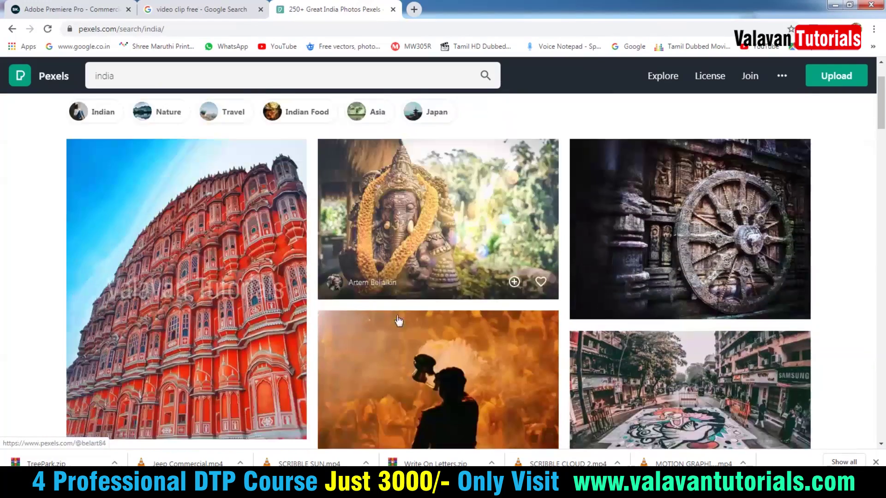
scroll(387, 314, "down", 3)
scroll(323, 360, "down", 4)
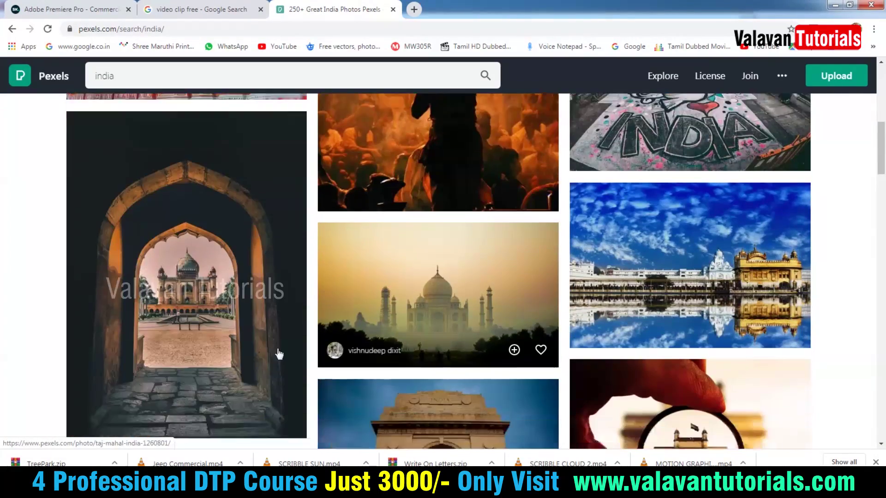
scroll(231, 295, "down", 2)
left_click(184, 210)
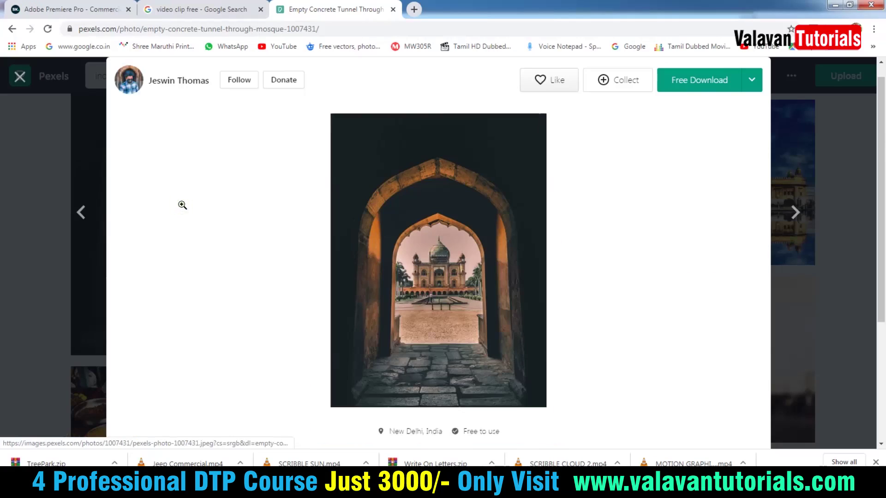
scroll(431, 282, "down", 1)
scroll(373, 251, "up", 2)
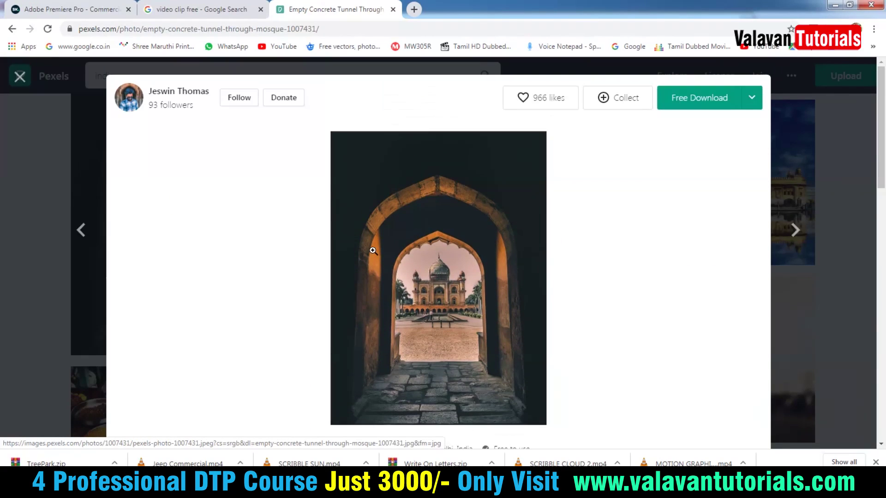
left_click(457, 282)
left_click(20, 76)
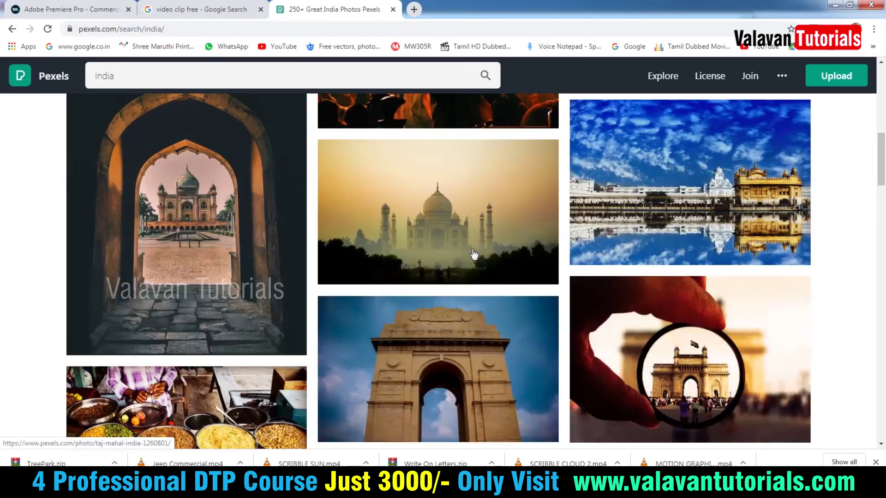
scroll(473, 253, "up", 10)
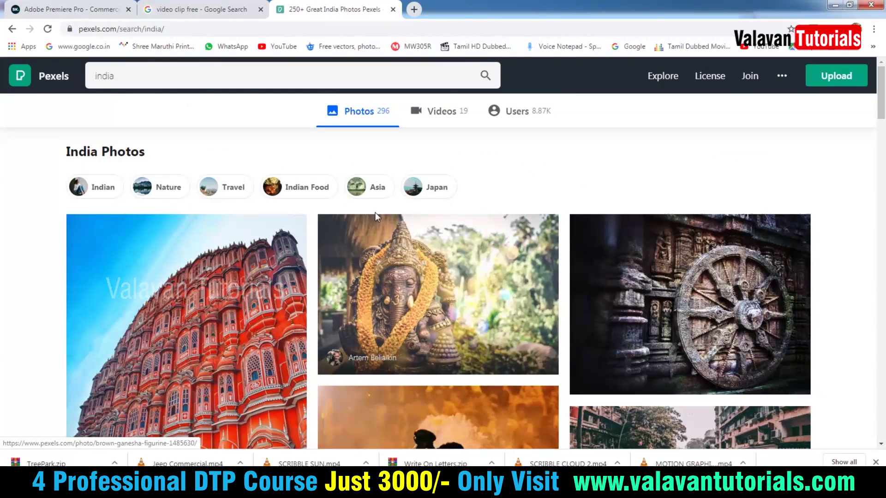
Switch to India videos and open the National Flag Of India clip
left_click(443, 112)
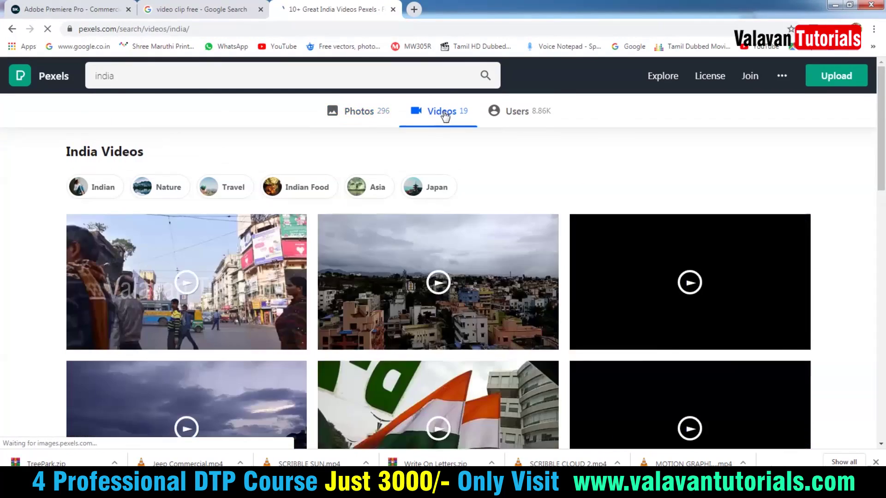
scroll(478, 318, "down", 1)
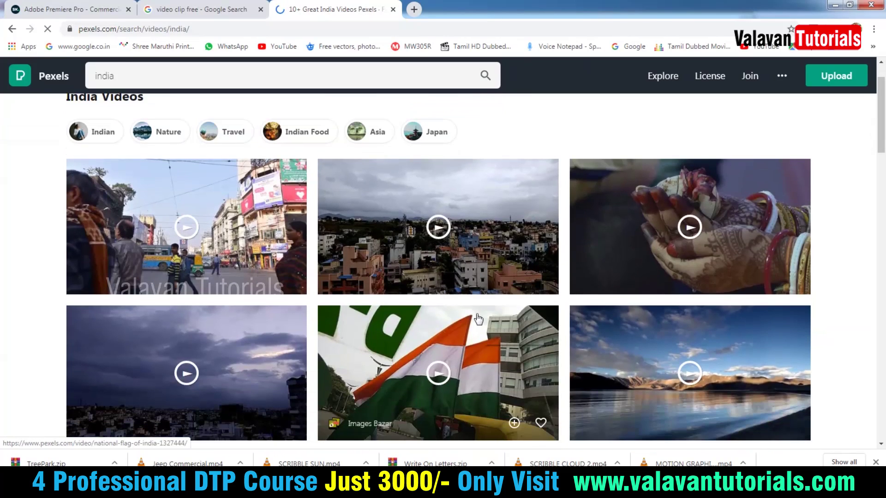
scroll(527, 371, "down", 2)
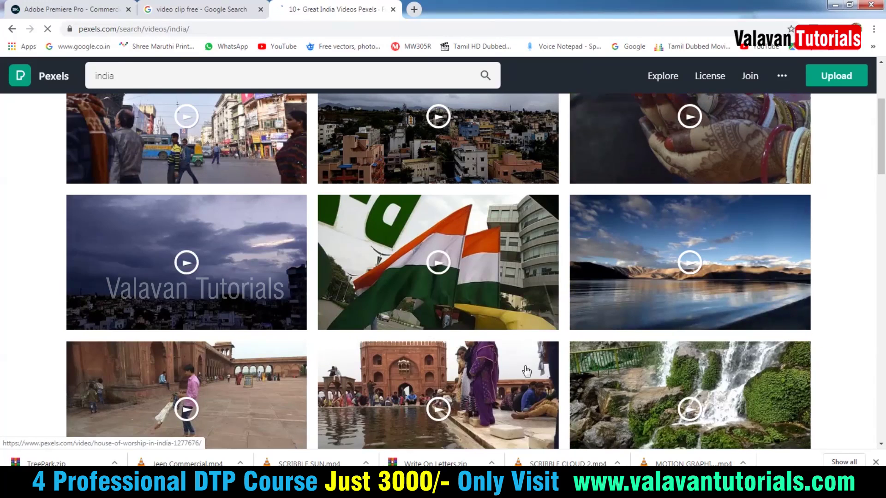
mouse_move(437, 262)
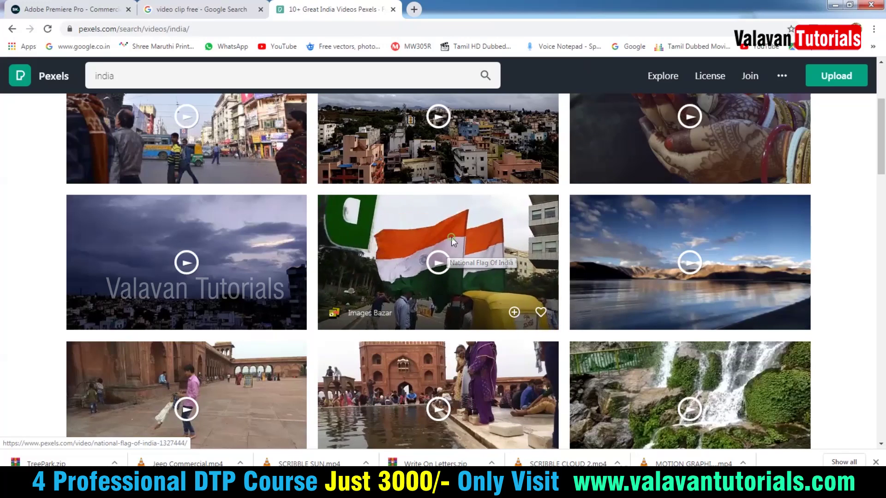
left_click(451, 237)
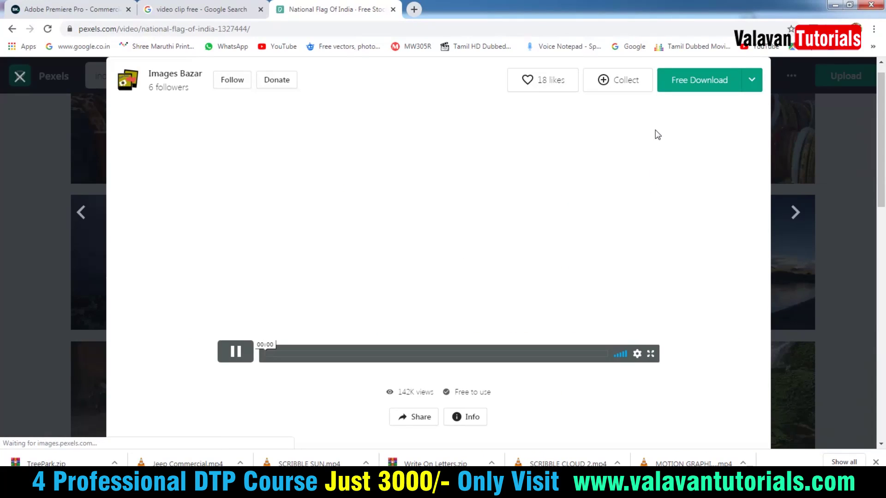
Download the flag clip for free, allowing multiple downloads and closing the thank-you message
left_click(244, 356)
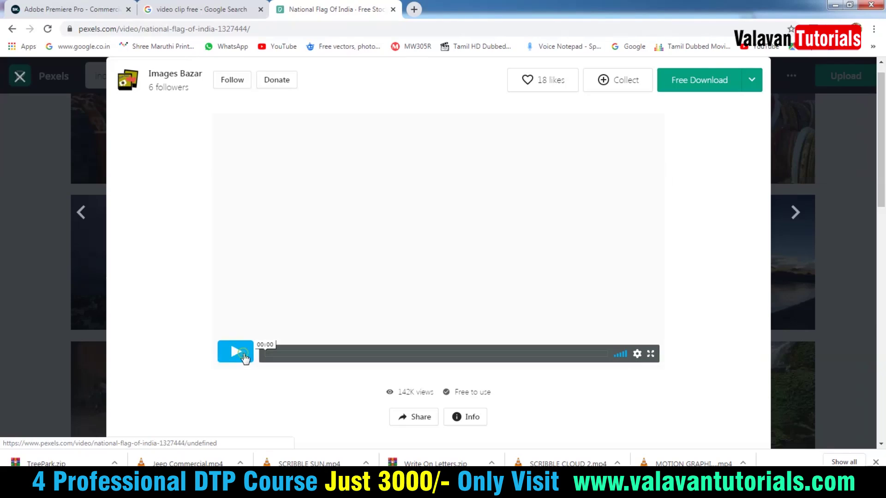
left_click(712, 83)
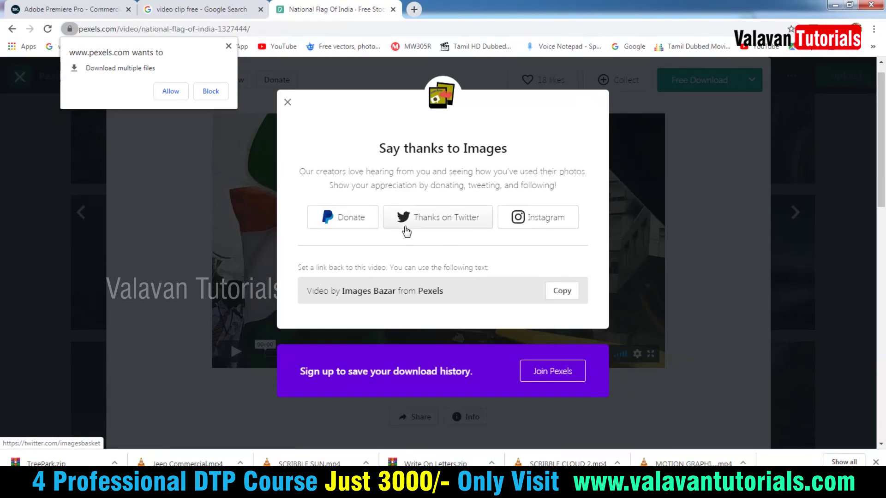
left_click(171, 91)
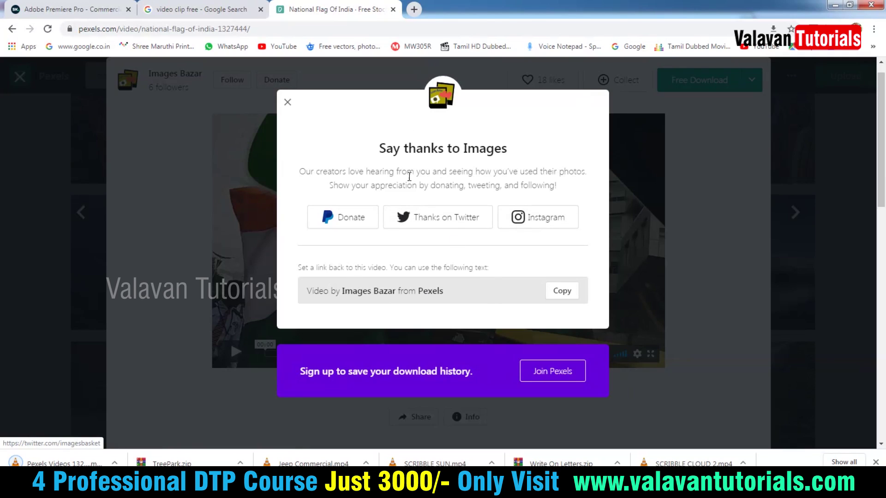
left_click(286, 103)
Open the Cao Dai temple video, download it, and close the thank-you message
scroll(635, 323, "down", 4)
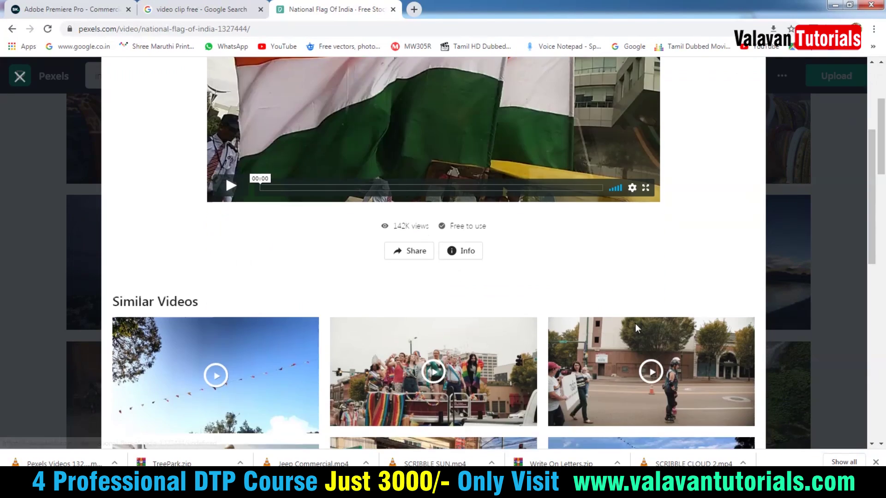
scroll(635, 323, "down", 2)
scroll(552, 382, "down", 2)
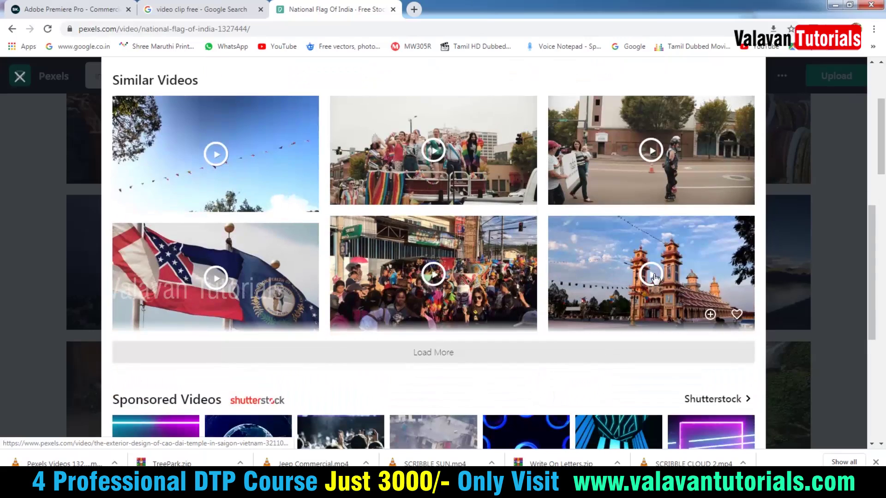
scroll(720, 337, "down", 3)
scroll(717, 328, "up", 2)
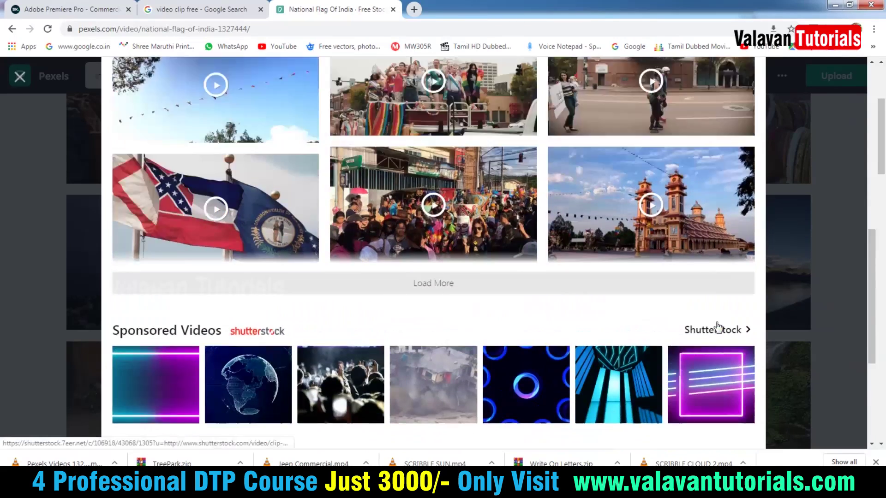
scroll(718, 328, "up", 2)
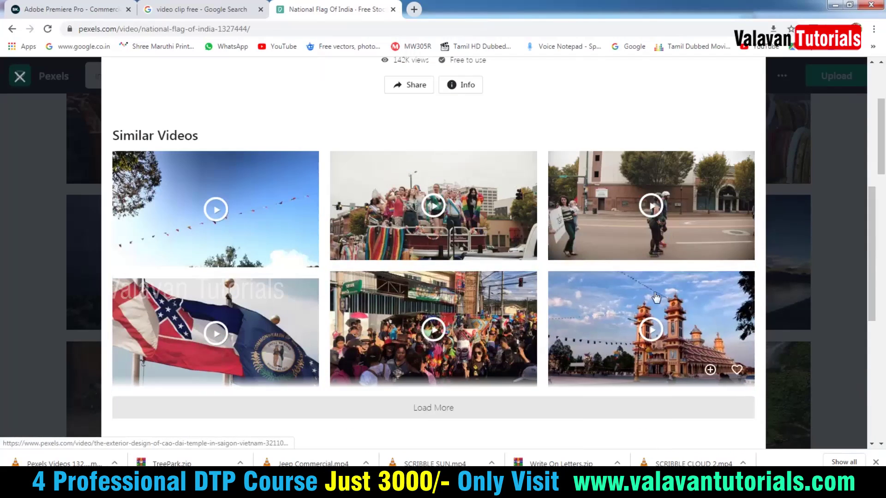
left_click(612, 321)
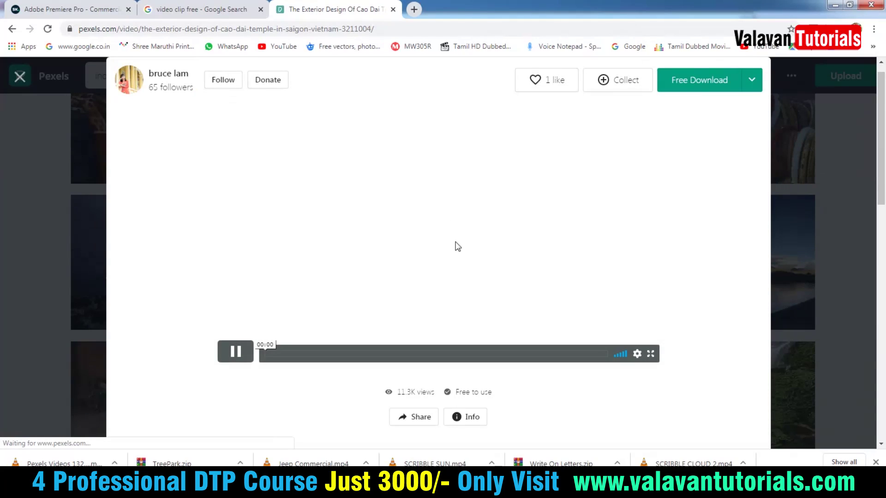
left_click(707, 85)
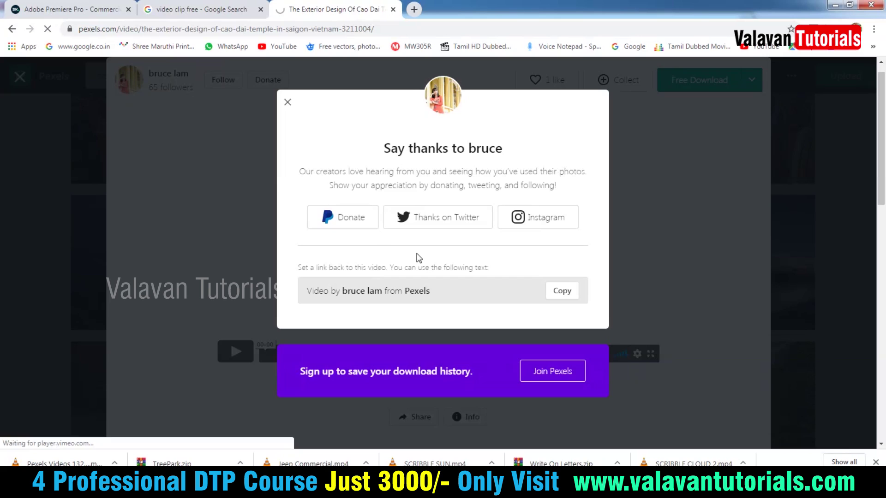
left_click(287, 103)
Download the Front View Of A Palace clip and close the thank-you popup
scroll(323, 283, "down", 6)
scroll(419, 329, "down", 4)
left_click(433, 239)
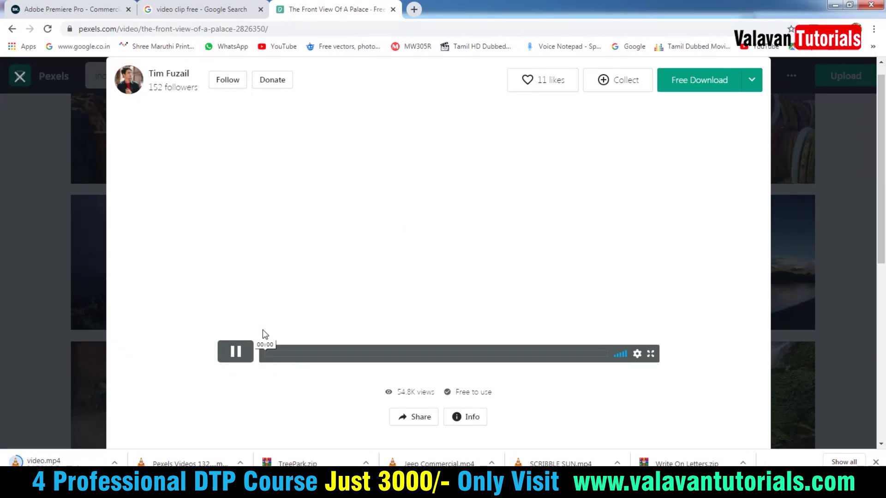
left_click(699, 85)
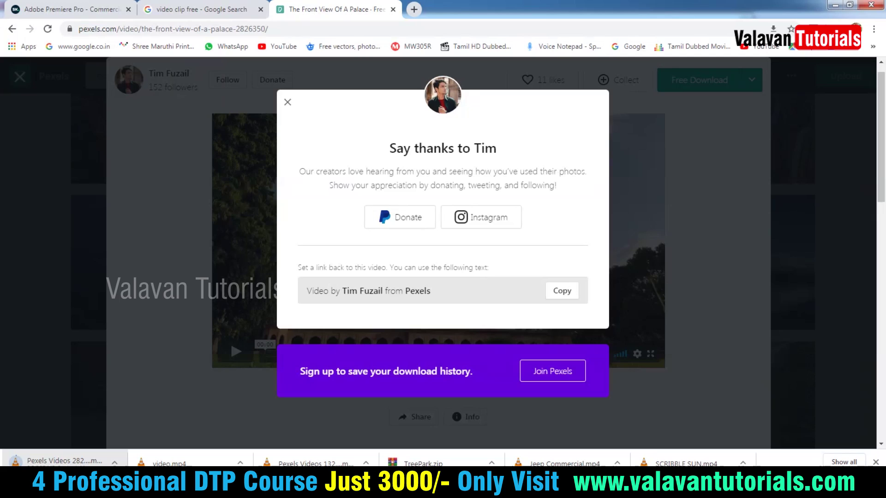
left_click(115, 463)
left_click(148, 443)
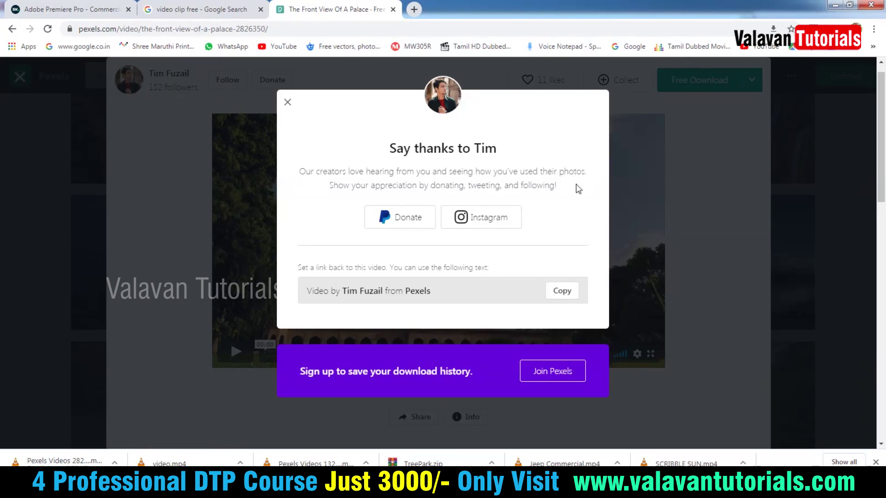
left_click(288, 105)
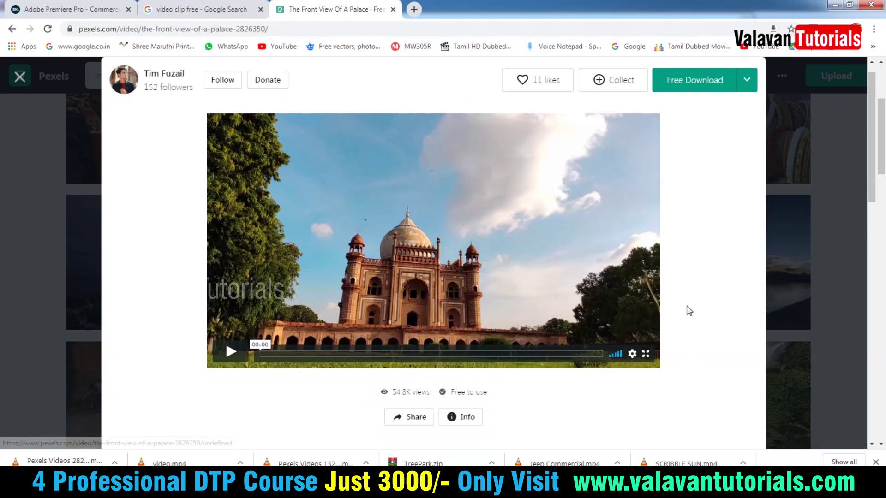
Download the Bird's Eye View Of City During Daytime clip and close the thank-you popup
scroll(688, 309, "down", 5)
scroll(693, 353, "down", 2)
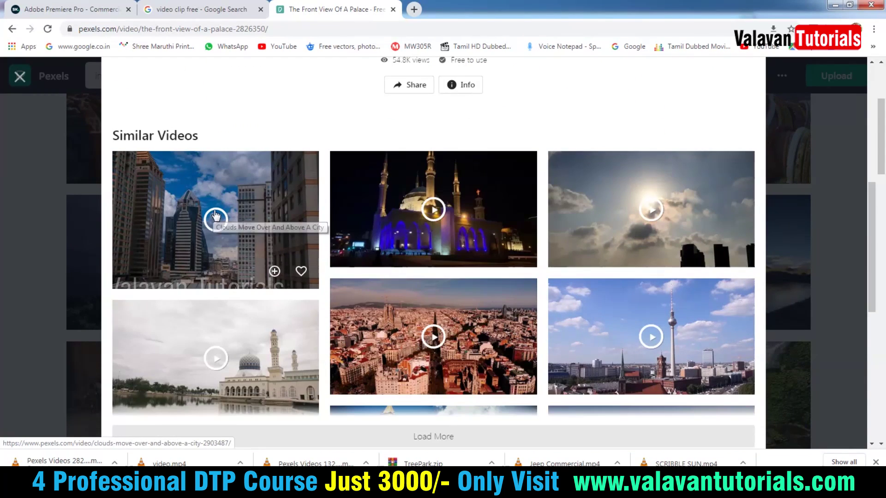
left_click(431, 322)
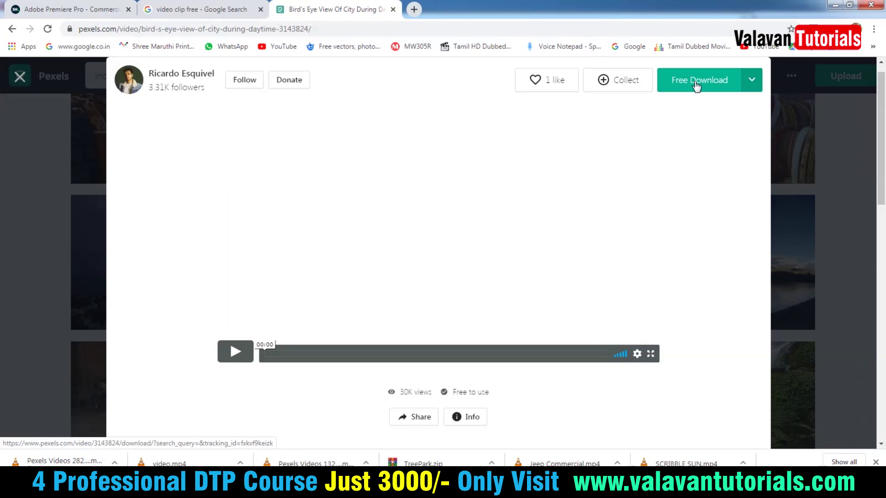
left_click(687, 88)
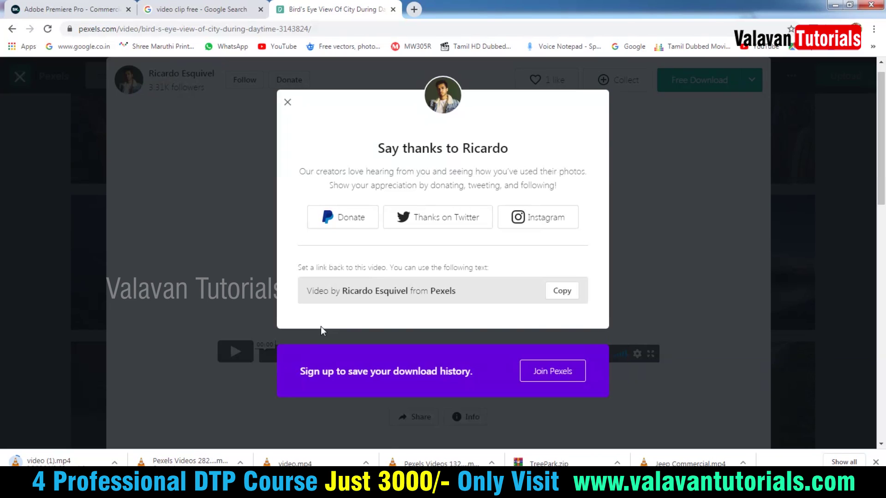
left_click(286, 103)
Open the City Line Footage rooftop clip and download it
scroll(694, 364, "down", 4)
scroll(722, 373, "down", 2)
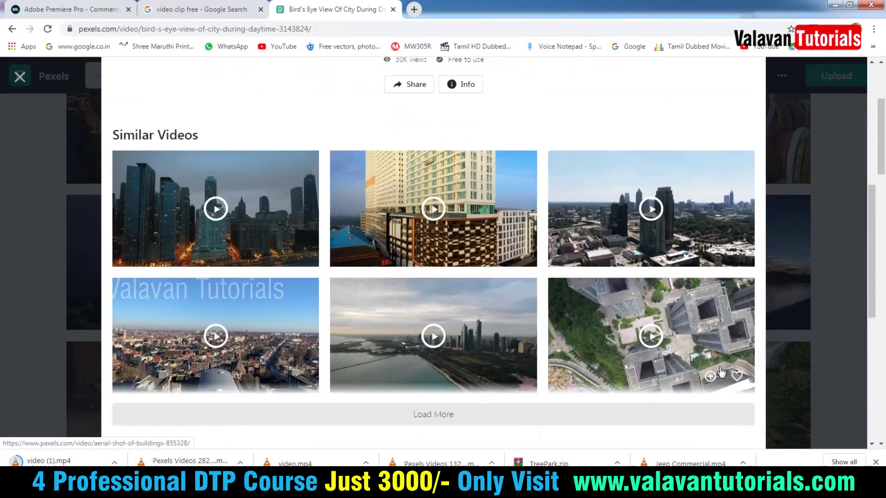
scroll(721, 372, "down", 1)
scroll(706, 370, "down", 3)
scroll(323, 286, "up", 1)
scroll(277, 313, "up", 3)
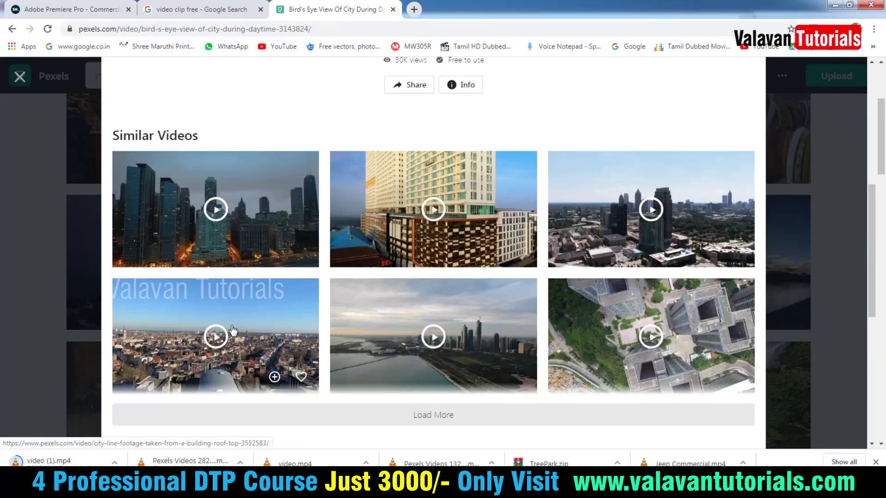
left_click(233, 330)
left_click(233, 355)
left_click(696, 81)
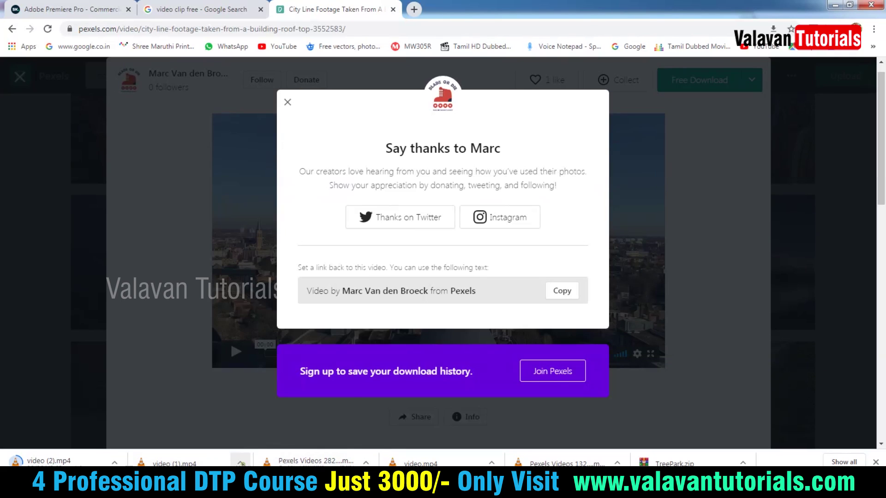
Show the video (2).mp4 download in its Windows folder
left_click(240, 462)
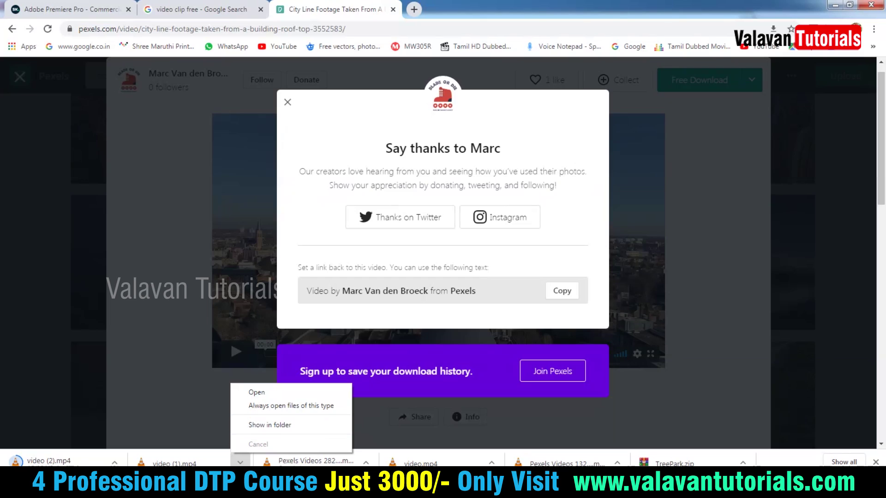
key("Escape")
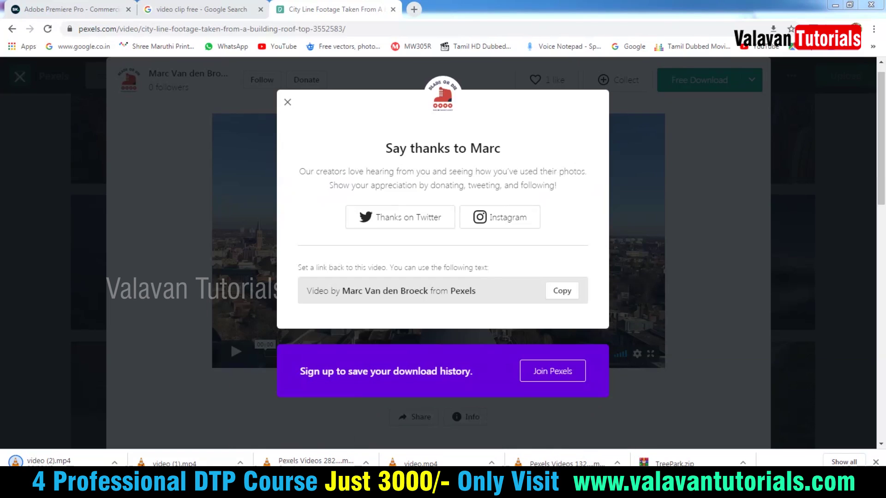
left_click(115, 463)
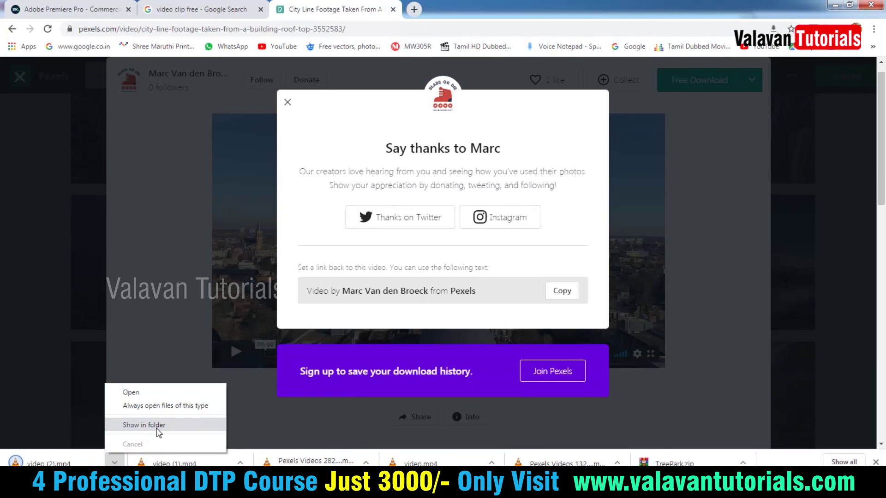
left_click(156, 425)
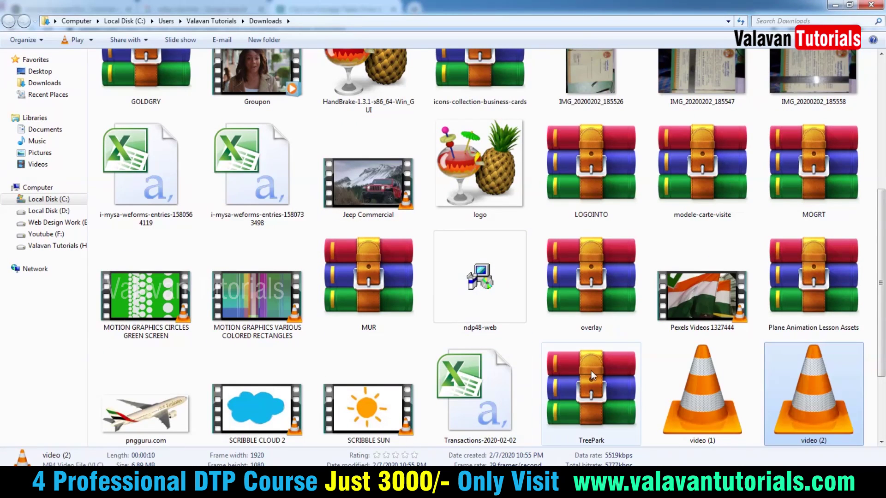
Copy the four downloaded clips from Downloads into the Desktop's Video folder
left_click(711, 427, "ctrl")
scroll(710, 427, "down", 3)
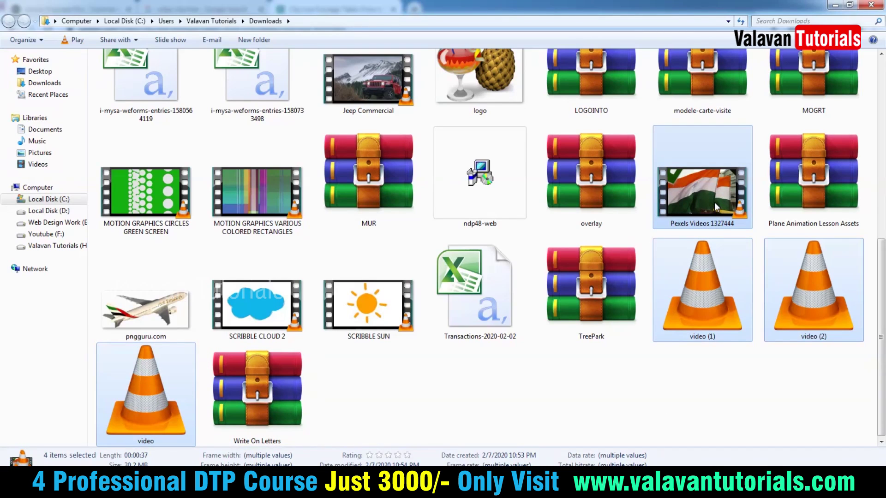
left_click(40, 72)
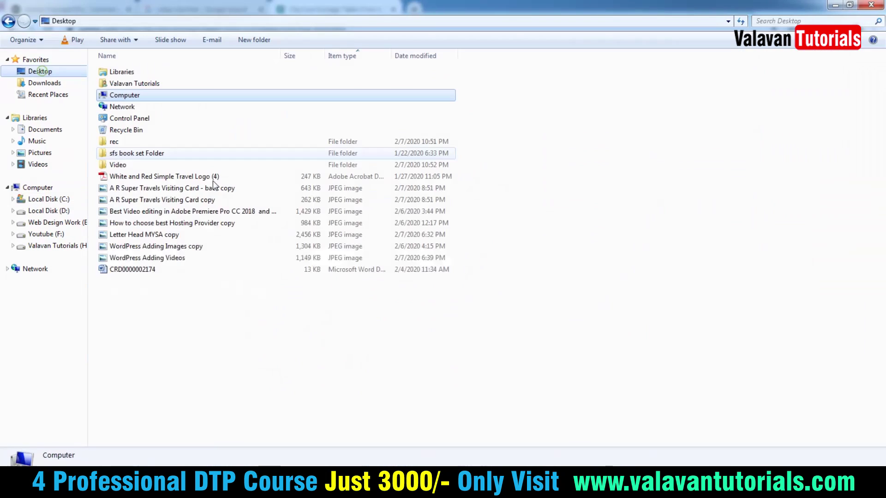
double_click(129, 169)
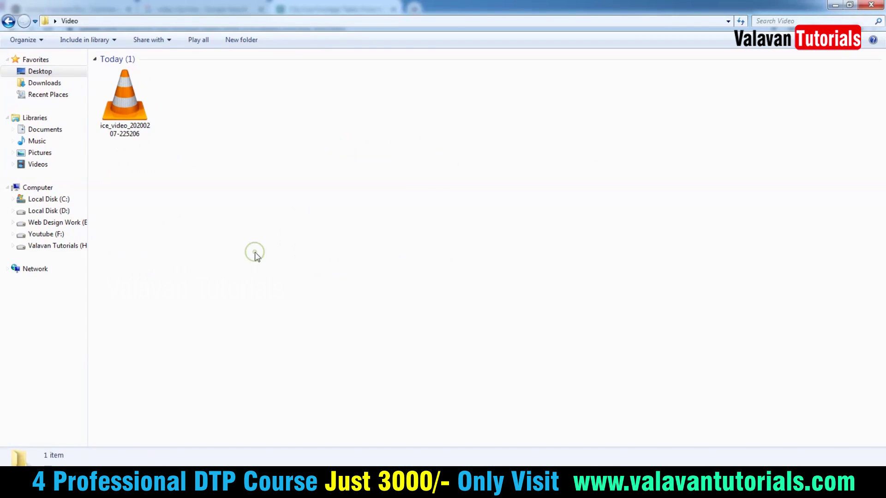
key("ctrl+v")
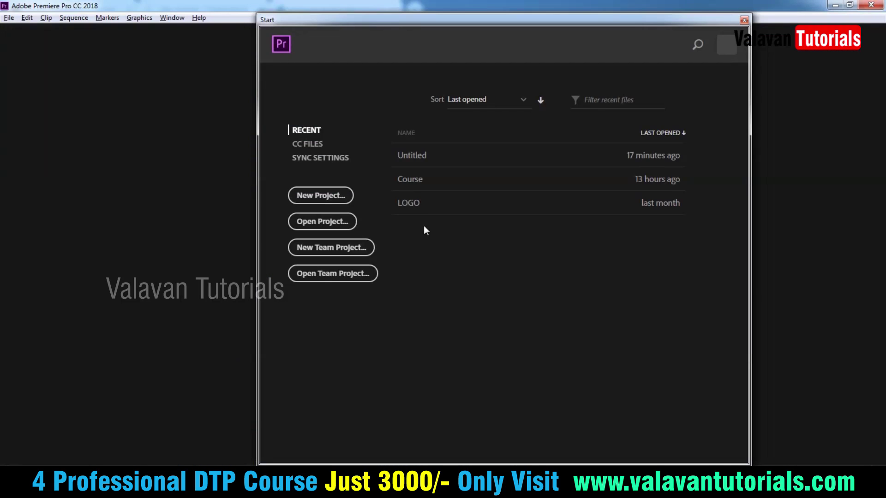
Create a Premiere project named 'play' and drag the four clips into its Project panel
left_click(334, 198)
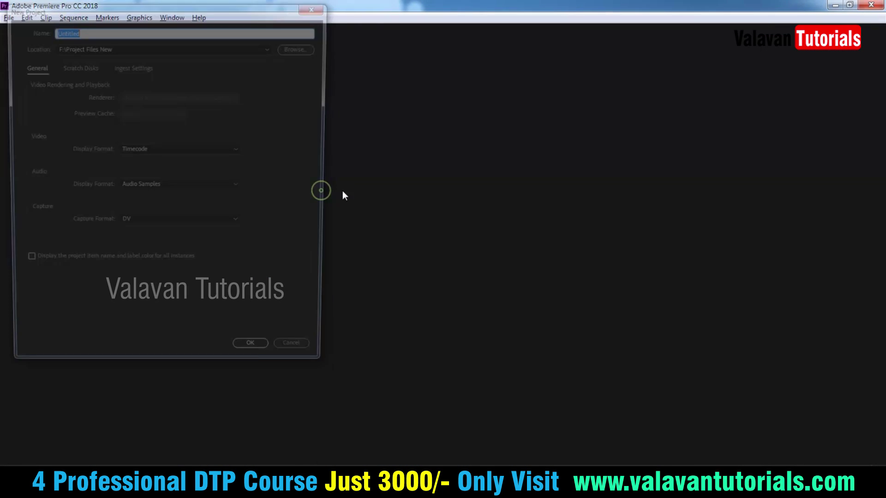
type("play")
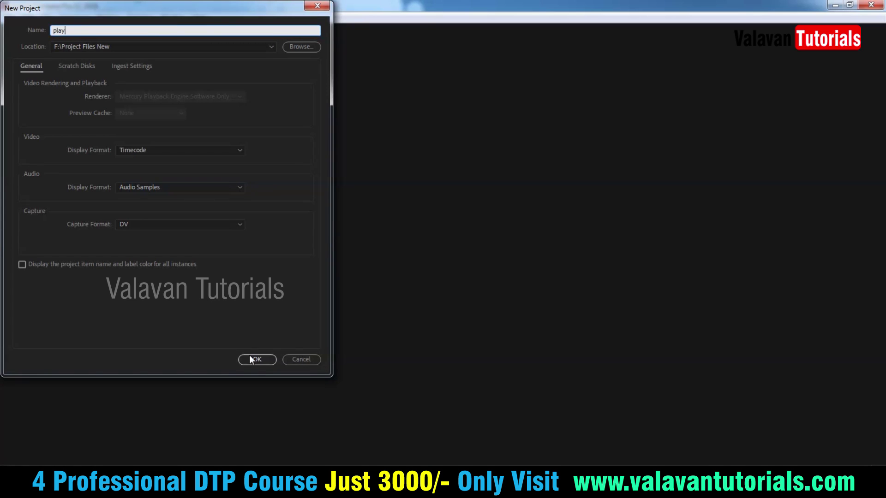
left_click(252, 360)
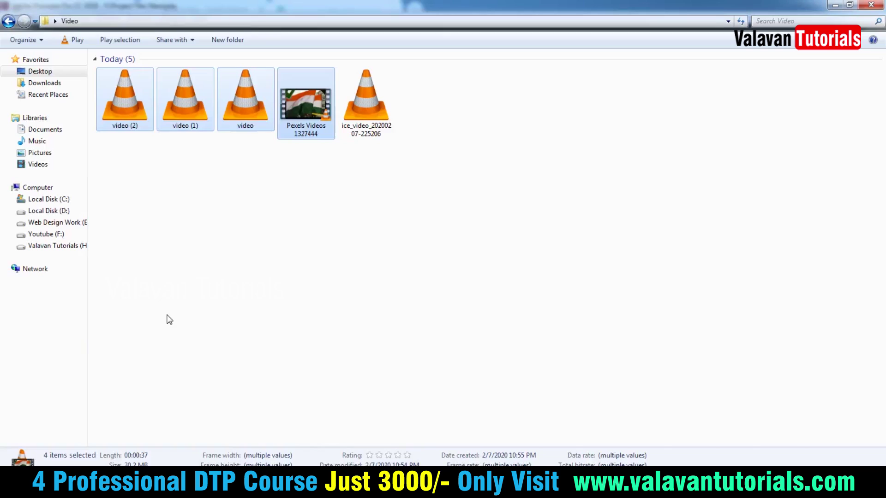
mouse_move(132, 115)
left_mouse_down()
mouse_move(225, 450)
mouse_move(158, 390)
left_mouse_up()
left_click_drag(157, 387, 157, 387)
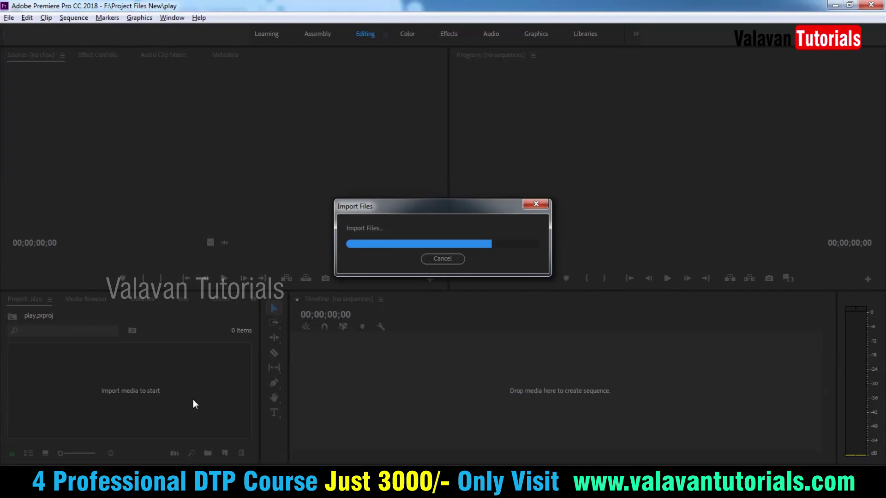
Try dropping video.mp4 on the timeline, then undo to remove the trial 'video' sequence
left_click(172, 411)
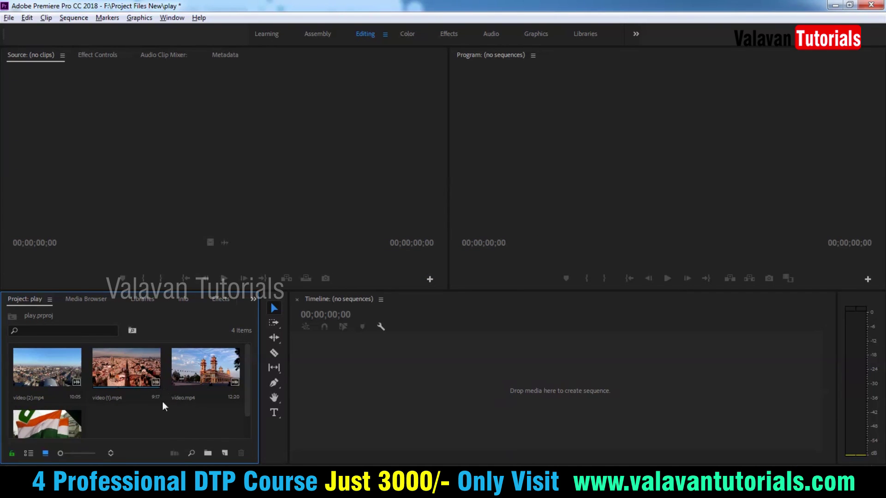
left_click(193, 426)
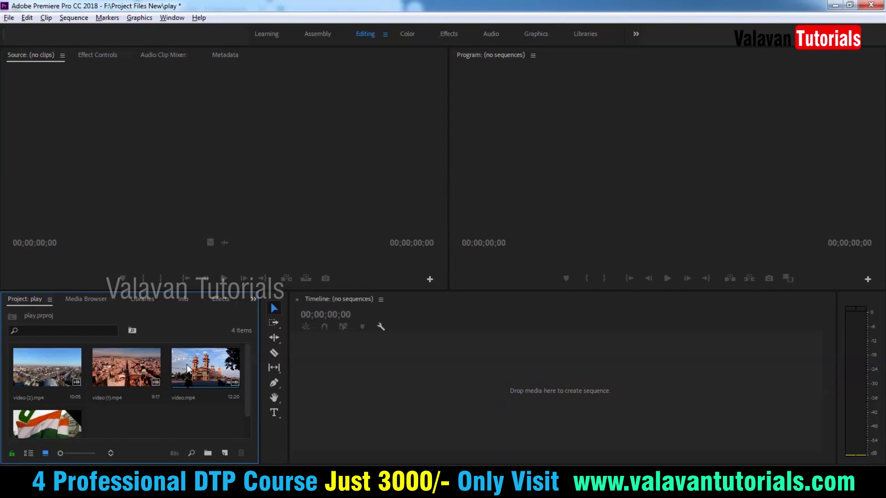
left_click(188, 370)
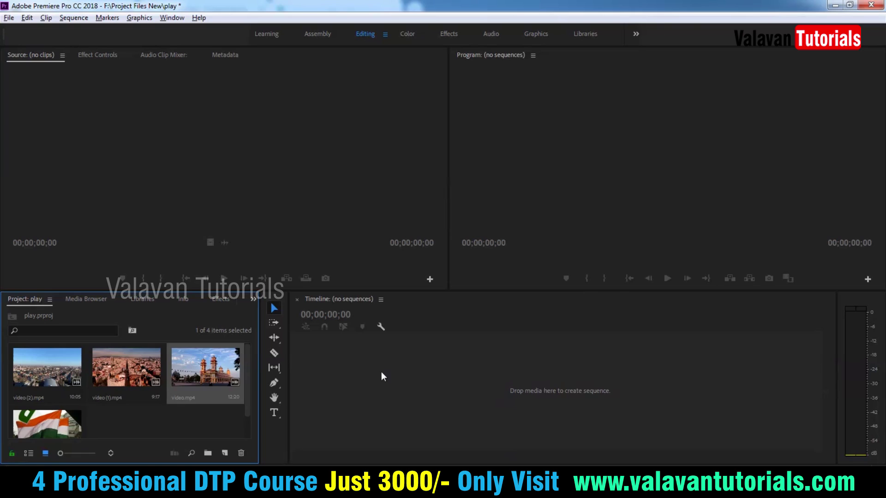
left_click_drag(382, 377, 383, 378)
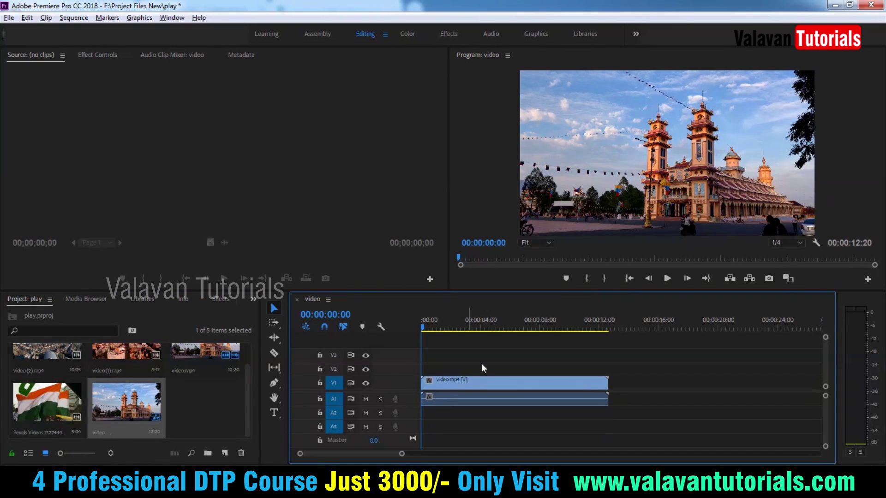
key("ctrl+z")
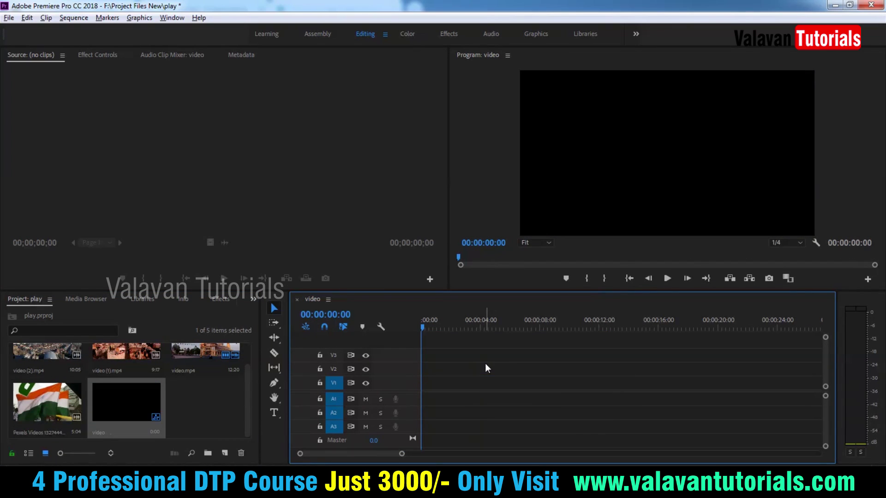
key("ctrl+z")
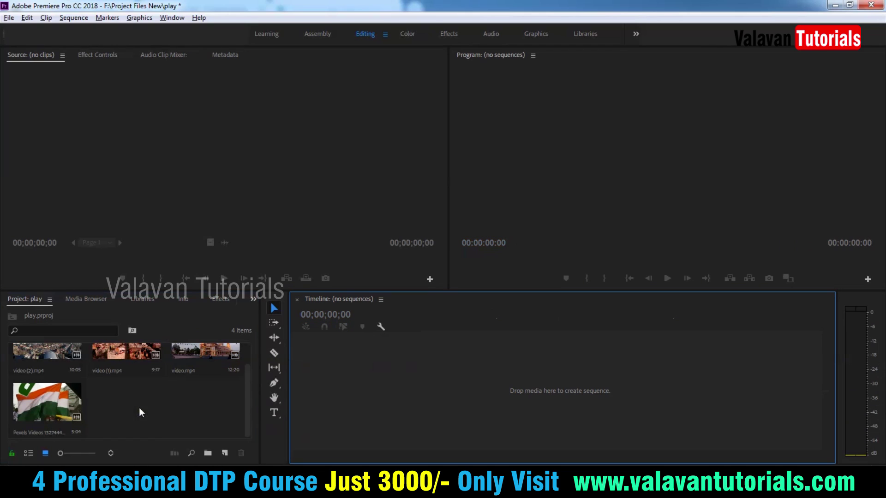
Create Sequence 01 with the DSLR 1080p25 preset and drag video.mp4 onto V1
left_click(225, 454)
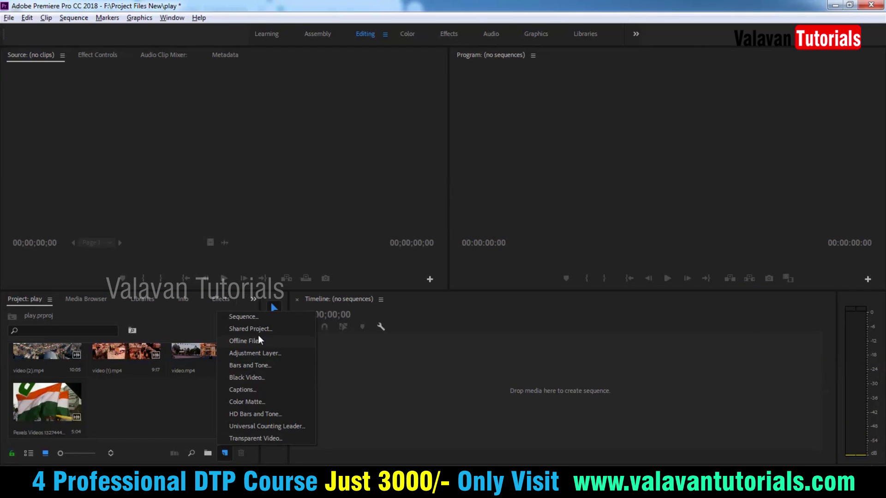
left_click(263, 318)
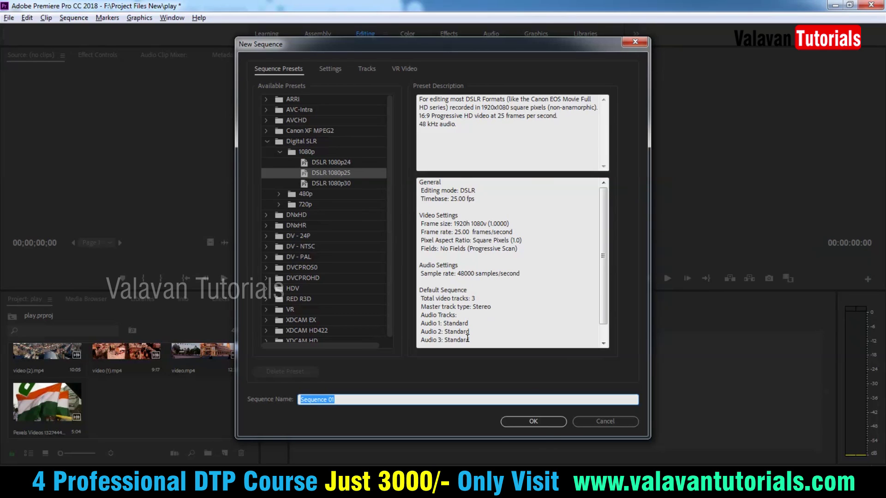
left_click(533, 421)
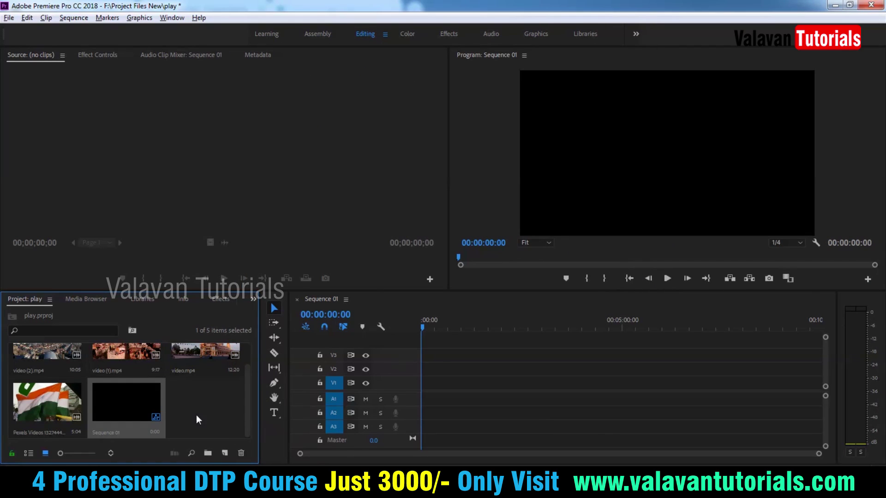
scroll(195, 414, "up", 1)
mouse_move(199, 376)
left_mouse_down()
mouse_move(452, 390)
mouse_move(421, 394)
left_mouse_up()
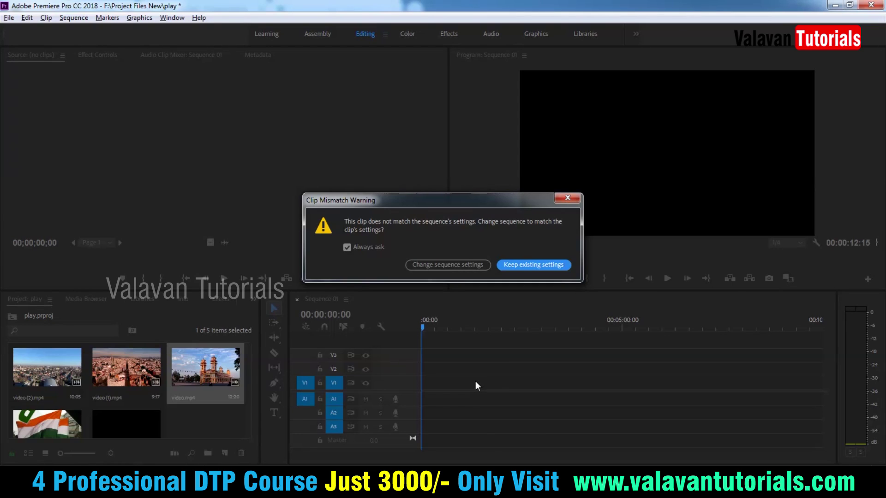
Keep the existing sequence settings, then delete the placed clip so Sequence 01 is empty
left_click(533, 266)
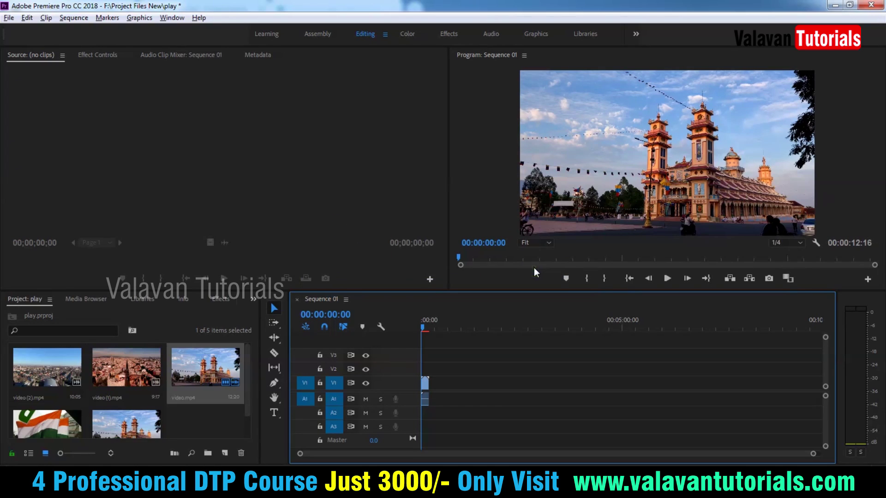
key("equal")
key("equal")
key("equal")
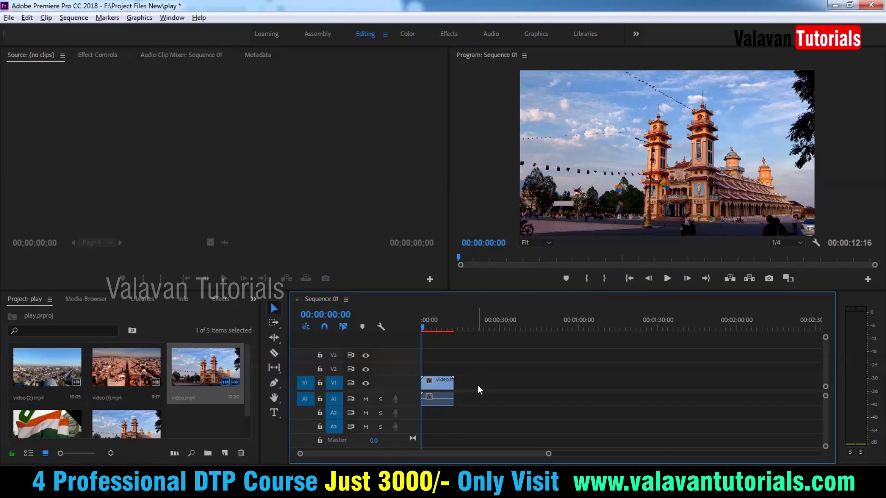
left_click(438, 390)
key("Delete")
left_click(205, 424)
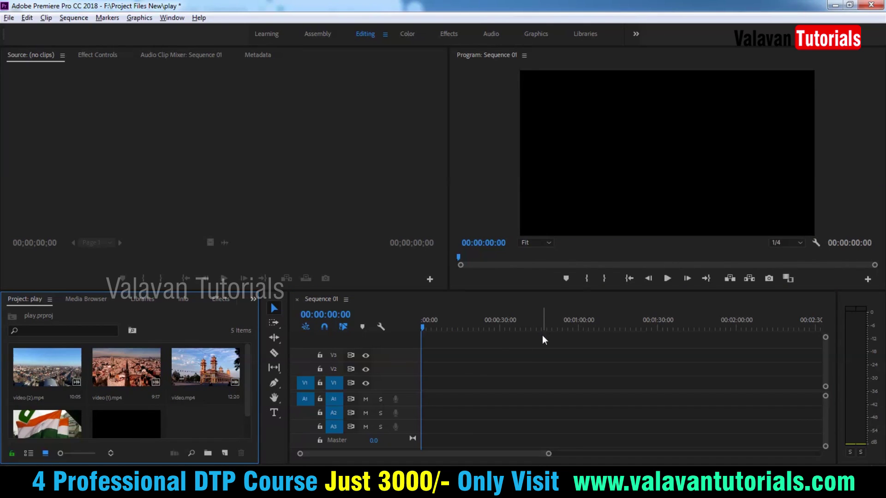
left_click(12, 22)
mouse_move(90, 31)
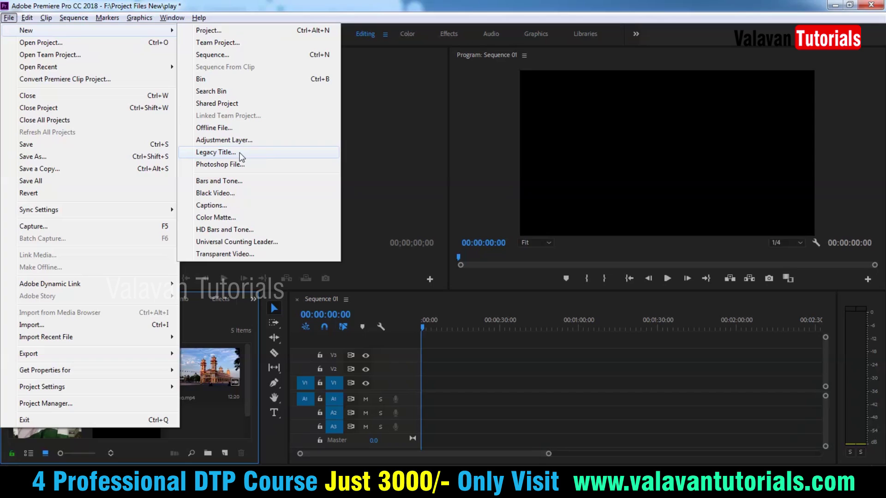
Create a new 1920×1080, 25 fps legacy title named Title 01
left_click(240, 154)
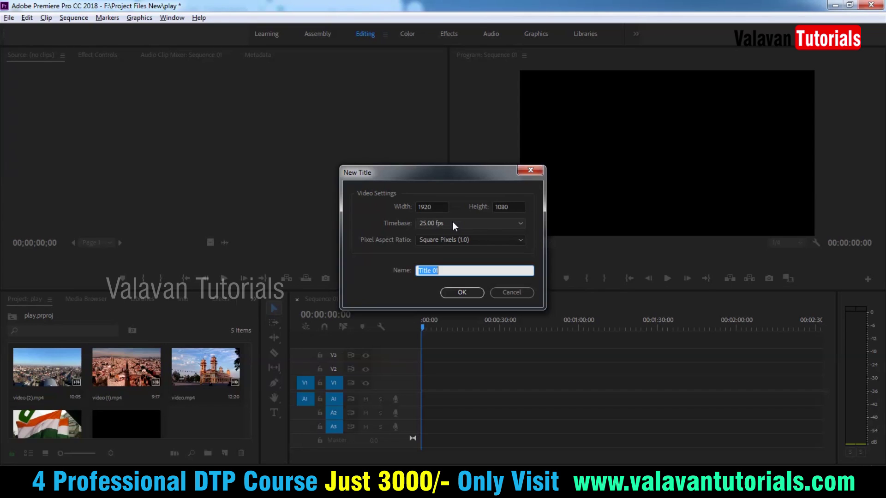
left_click(467, 293)
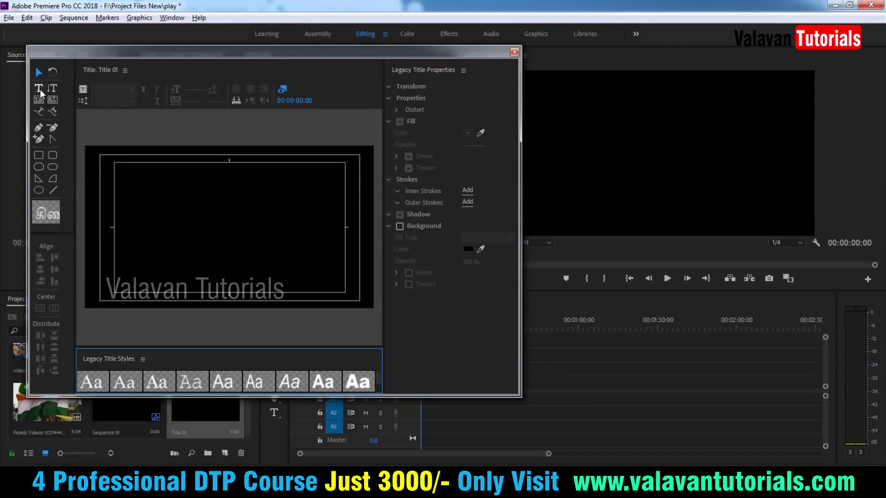
Place a text box on the title canvas and set its font family to Arial
left_click(123, 211)
type("aPgPczP")
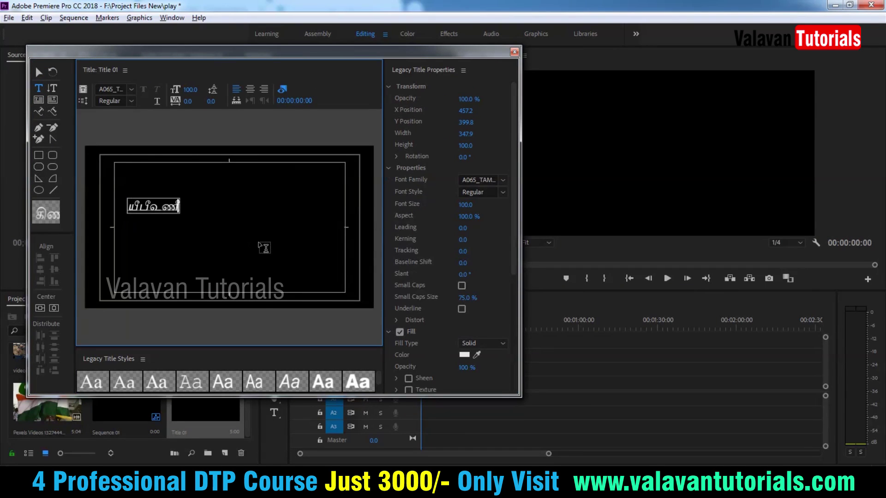
left_click(109, 89)
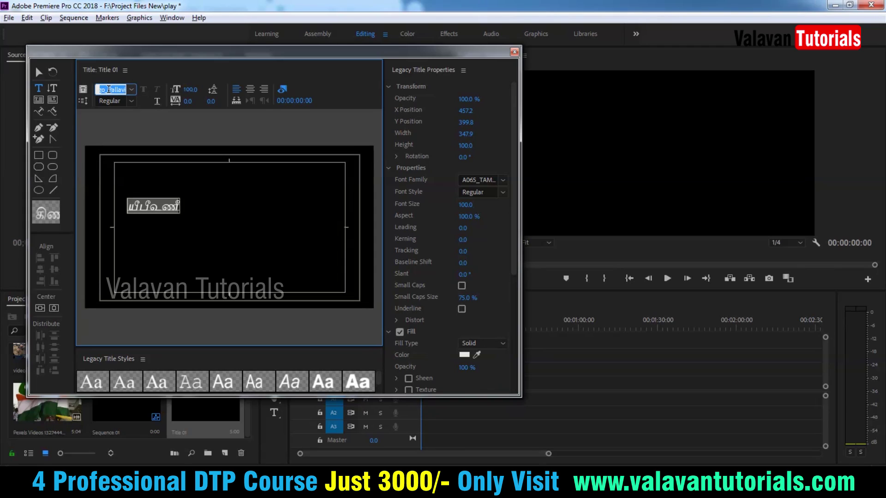
type("Arial")
left_click(131, 101)
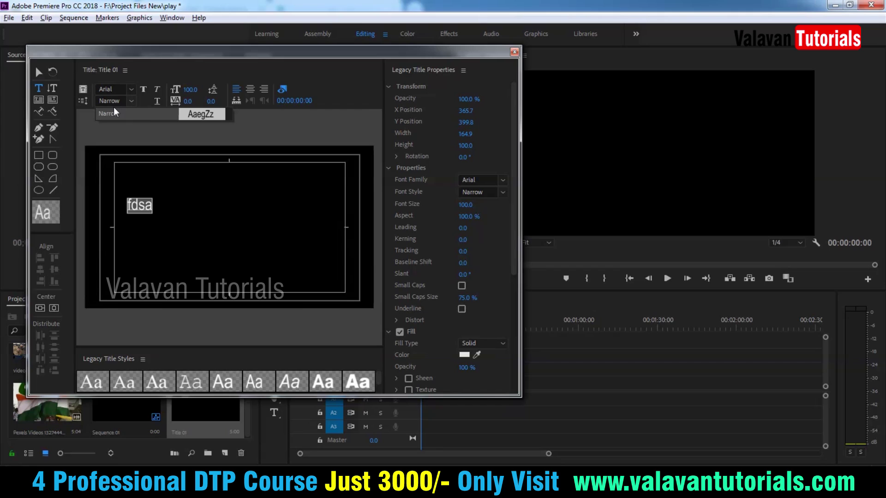
left_click(123, 101)
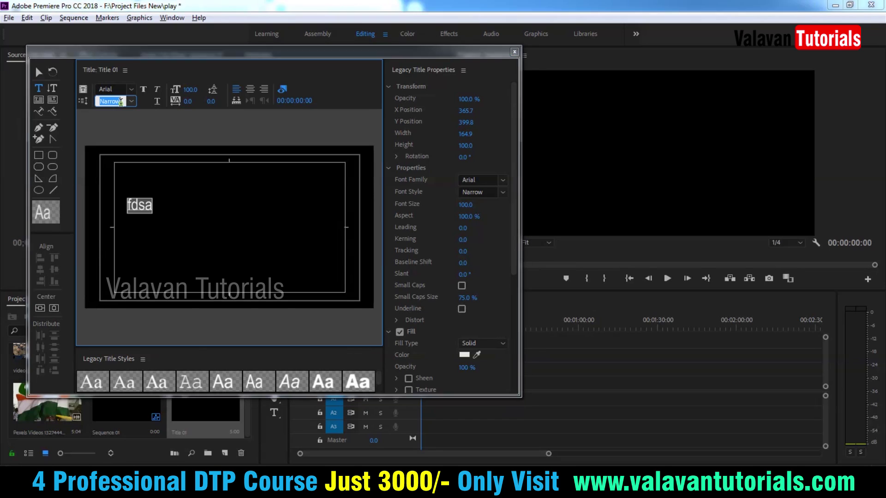
left_click(132, 90)
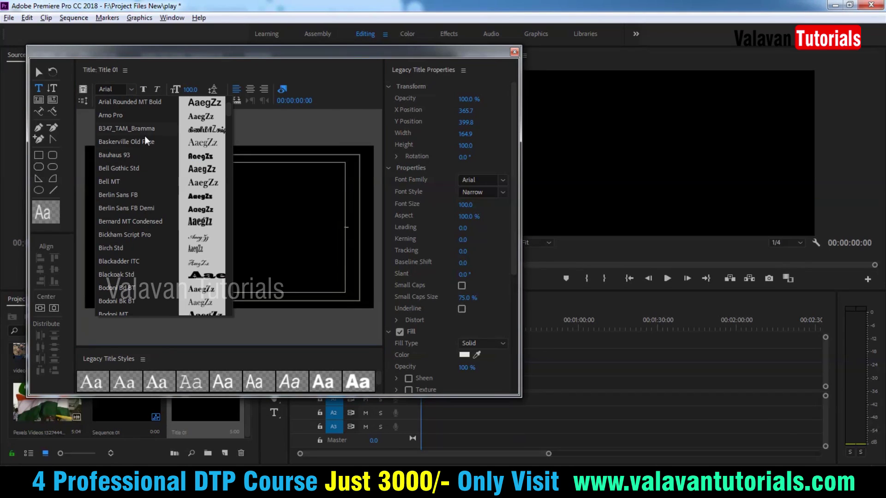
scroll(141, 142, "down", 10)
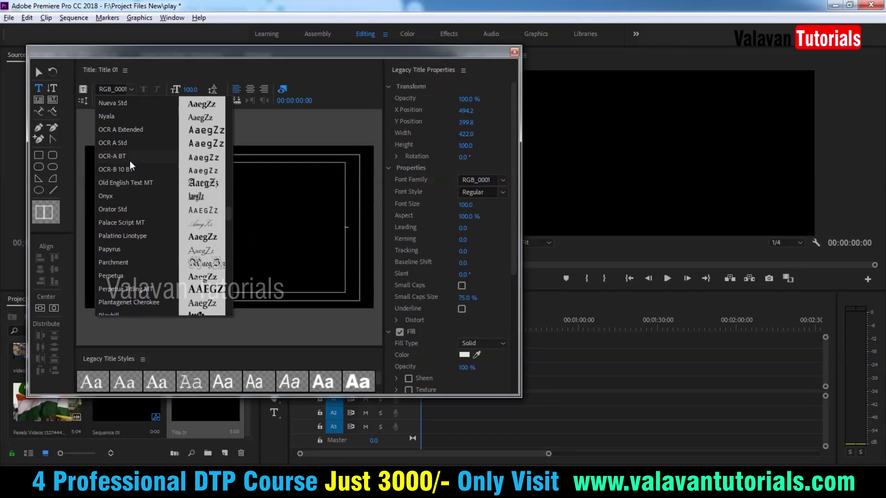
scroll(129, 166, "up", 5)
Set the text's font to Arial with the Black style
left_click(106, 89)
type("Arial")
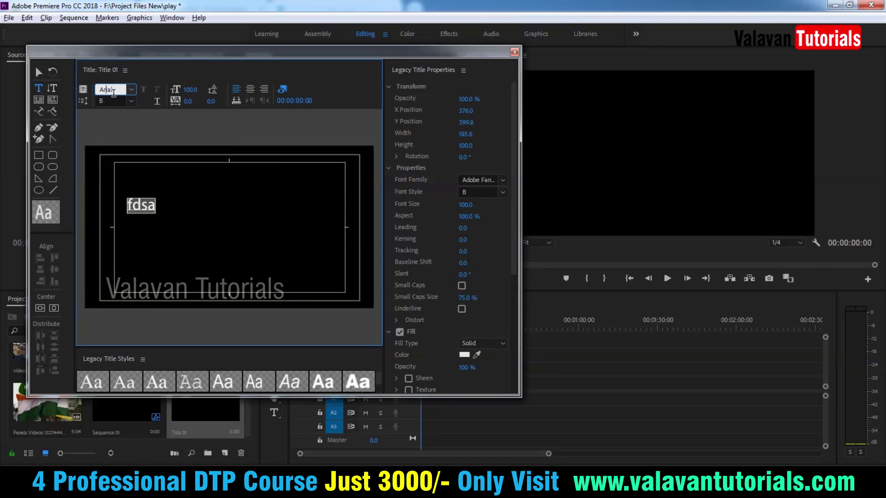
left_click(131, 101)
left_click(111, 102)
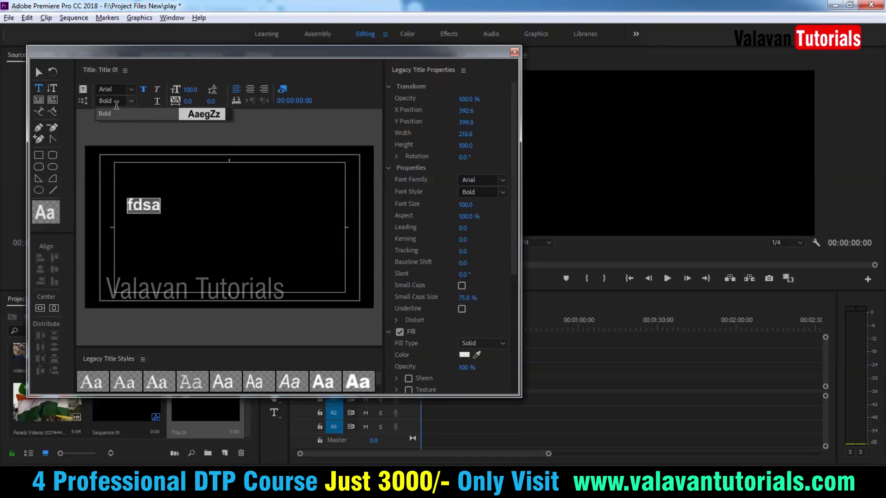
type("Black")
key("Return")
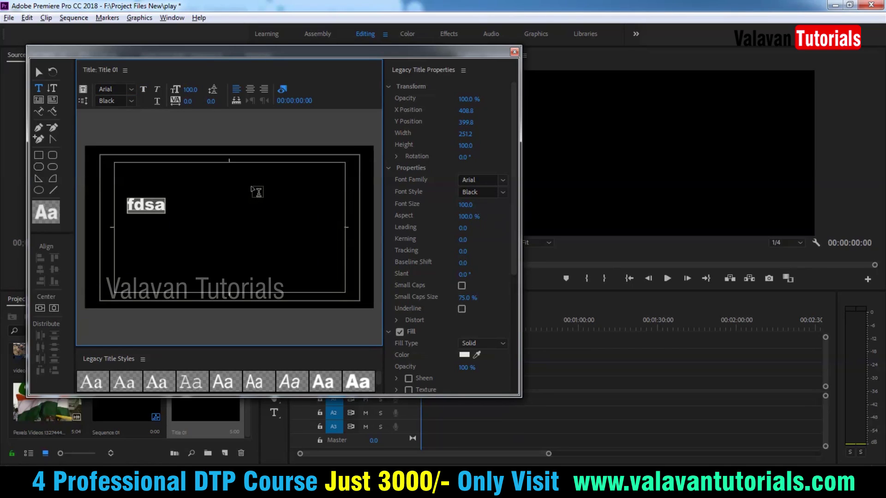
Replace the placeholder text with PLAY and move it up and left on the canvas
left_click(154, 206)
double_click(154, 205)
type("PLAY")
left_click(39, 73)
left_click(137, 198)
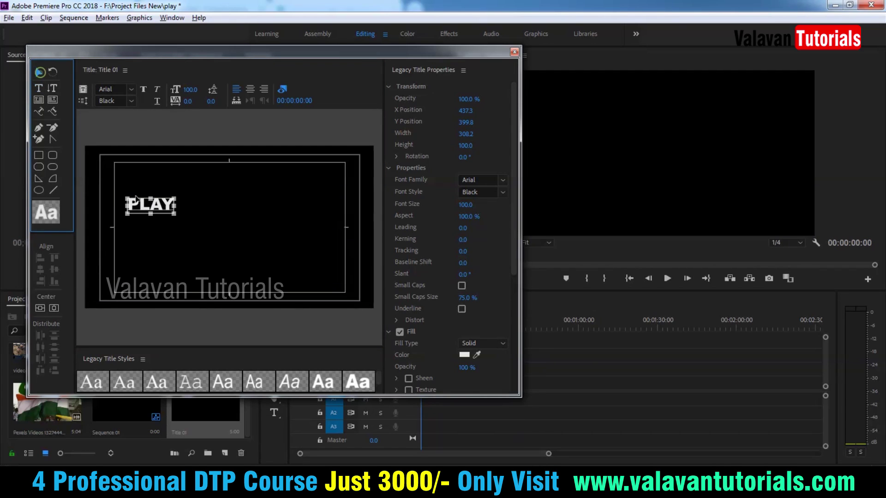
left_click_drag(135, 196, 347, 268)
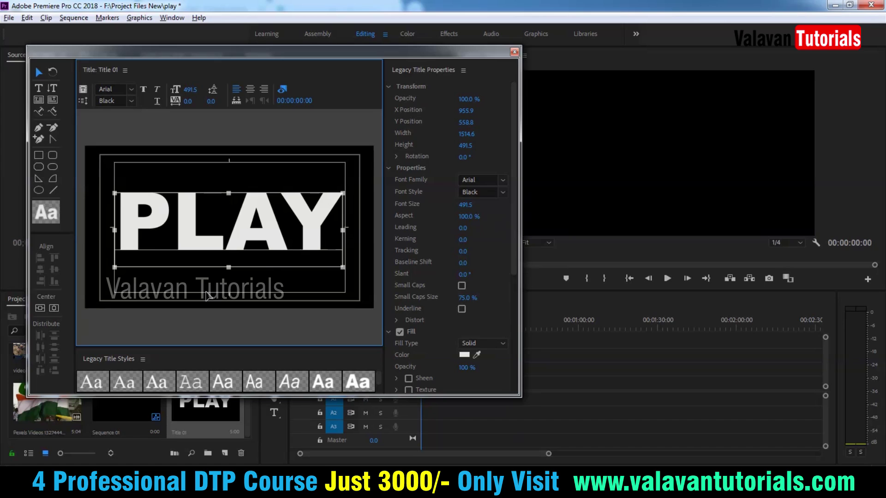
Close the Titler, place Title 01 at 0:00 on V1, and reopen it for editing
left_click(515, 52)
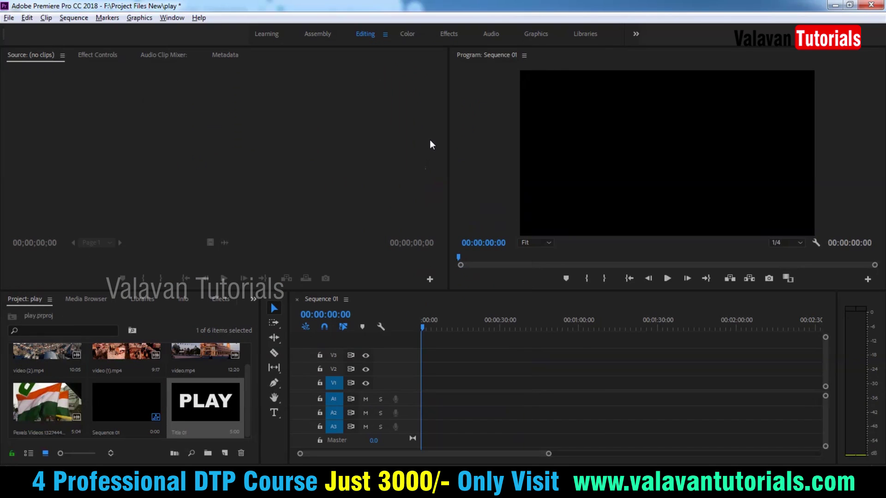
mouse_move(203, 405)
left_mouse_down()
mouse_move(436, 395)
mouse_move(424, 384)
left_mouse_up()
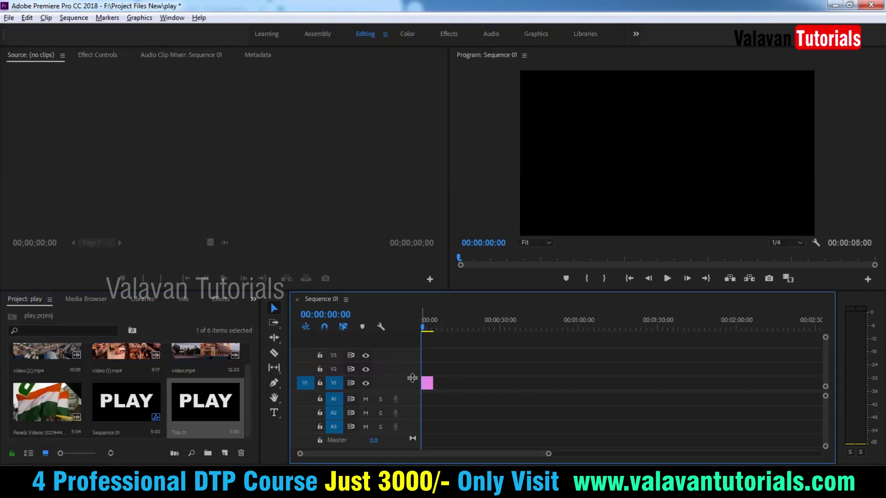
left_click(630, 279)
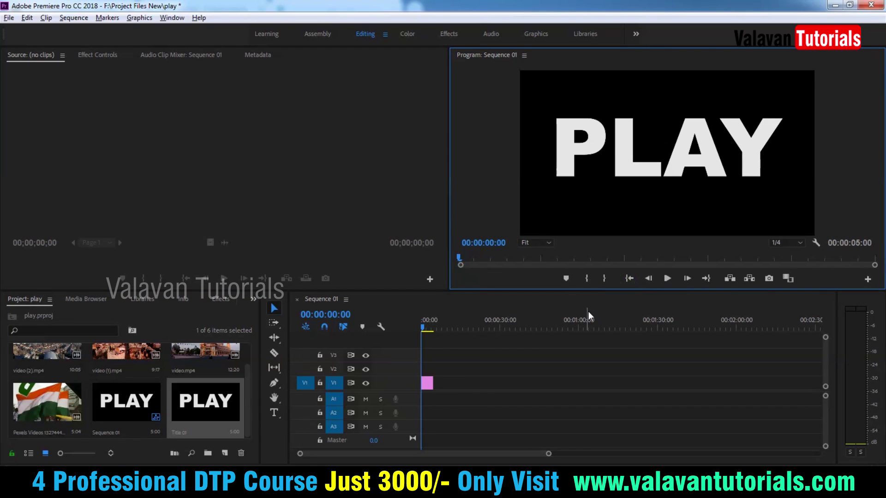
double_click(428, 384)
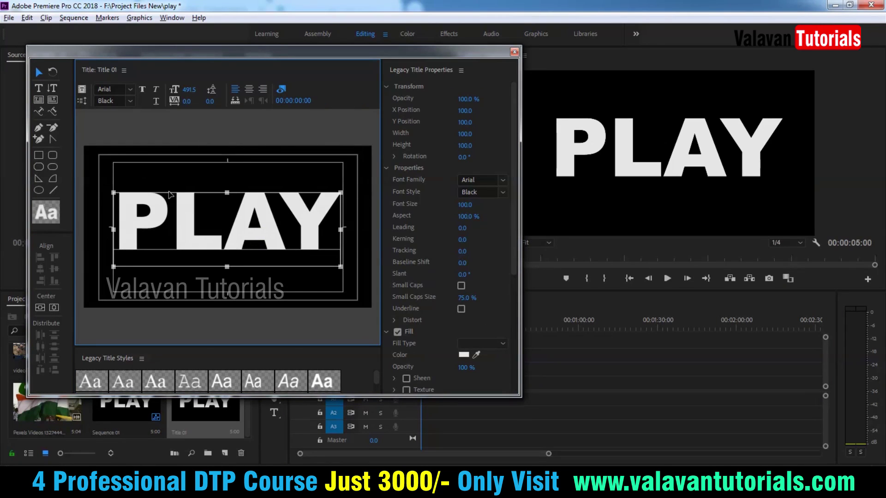
Draw a full-frame black rectangle and send it behind the PLAY text
left_click(38, 156)
mouse_move(83, 146)
left_mouse_down()
mouse_move(325, 264)
mouse_move(372, 307)
left_mouse_up()
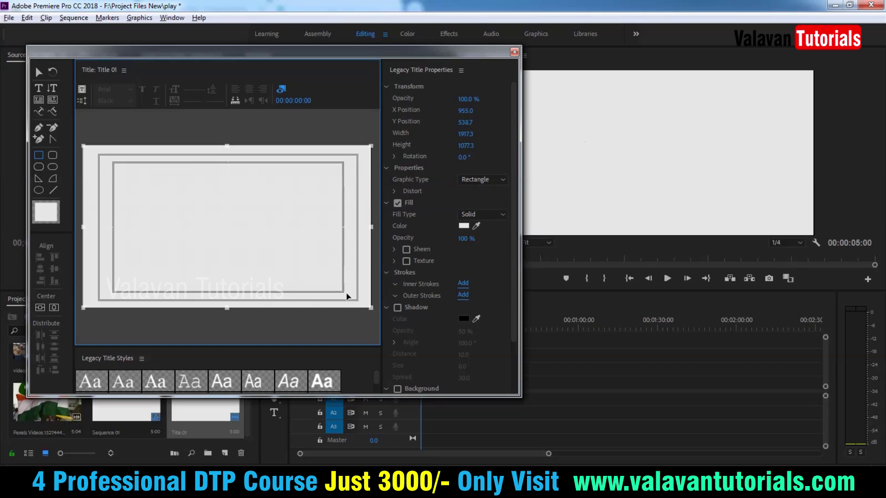
left_click(464, 225)
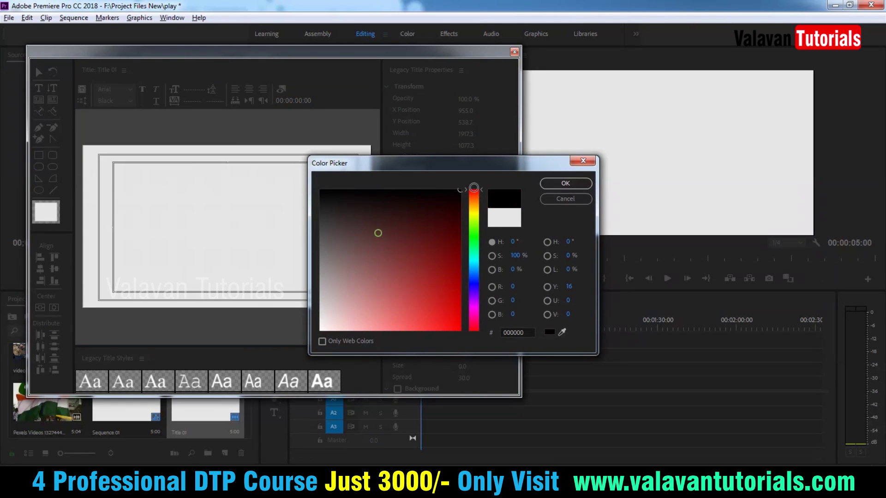
left_click(559, 184)
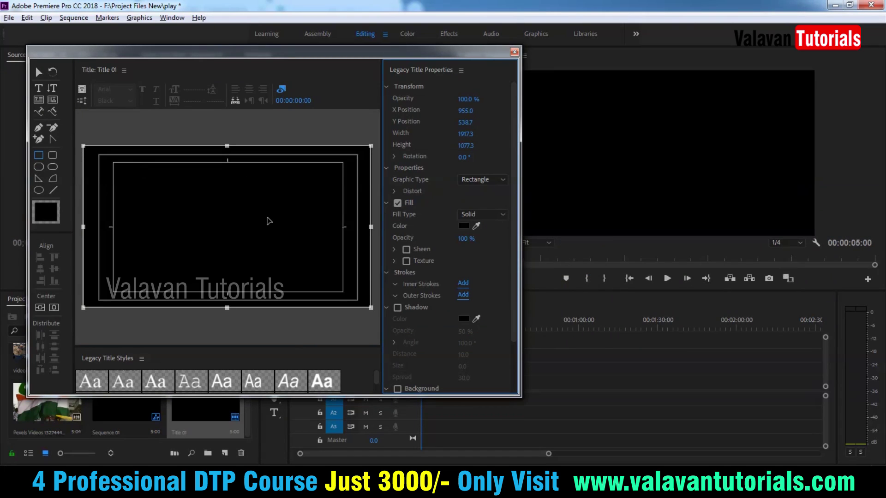
right_click(280, 199)
mouse_move(310, 353)
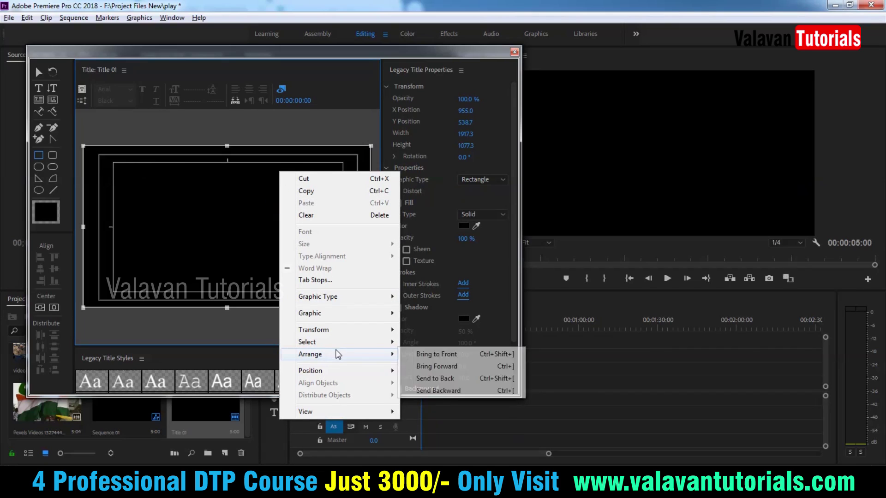
left_click(451, 392)
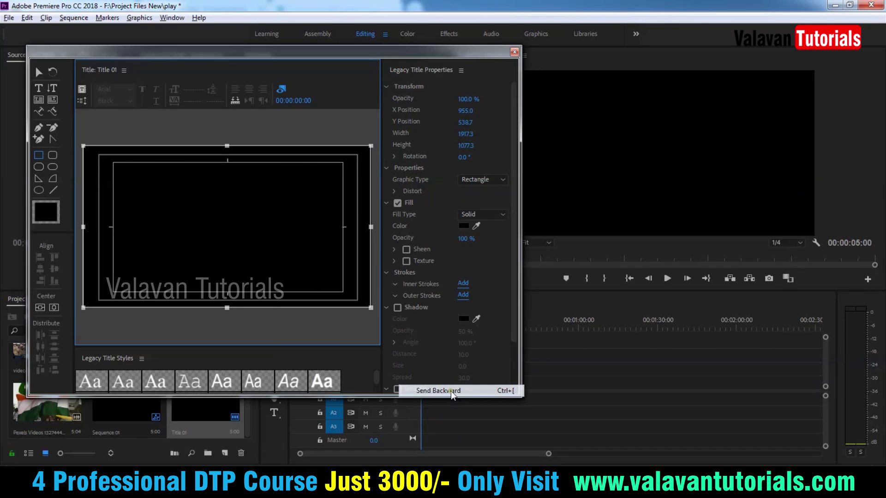
left_click(514, 51)
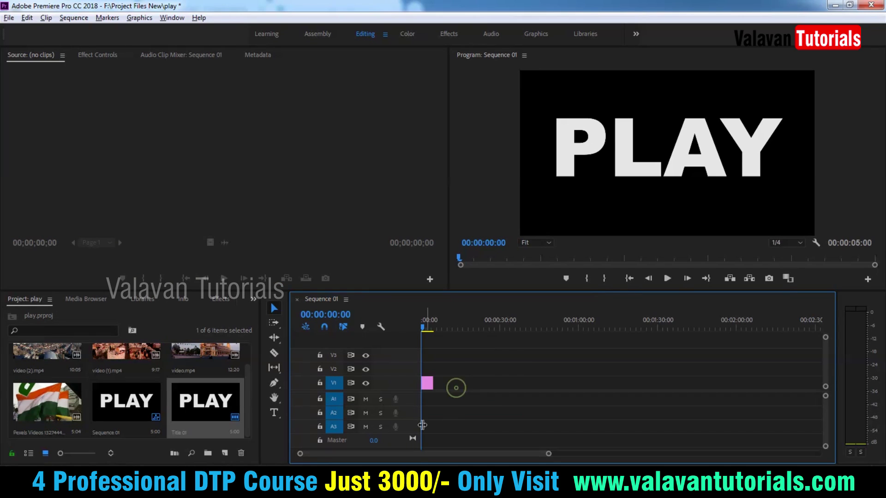
Move Title 01 from V1 to a new V5 track and load video (2).mp4 in the Source Monitor
mouse_move(426, 385)
left_mouse_down()
mouse_move(425, 347)
mouse_move(438, 358)
left_mouse_up()
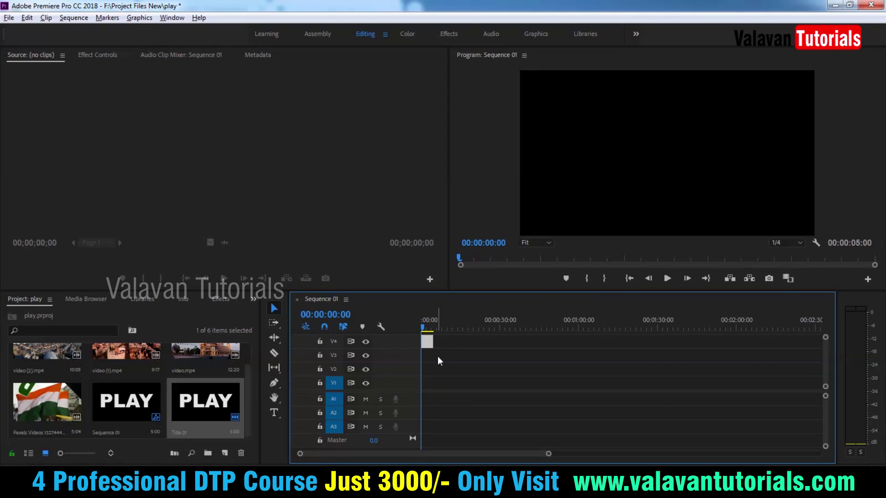
left_click(651, 357)
left_click_drag(578, 290, 560, 198)
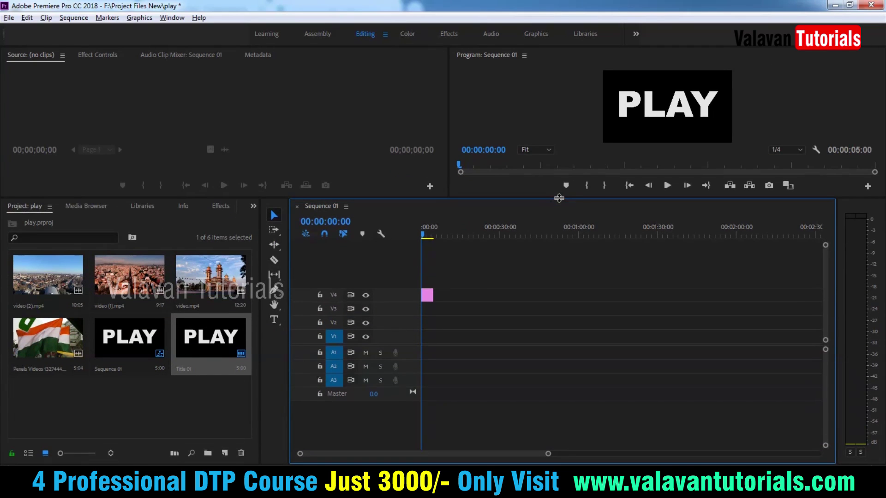
left_click_drag(427, 292, 428, 272)
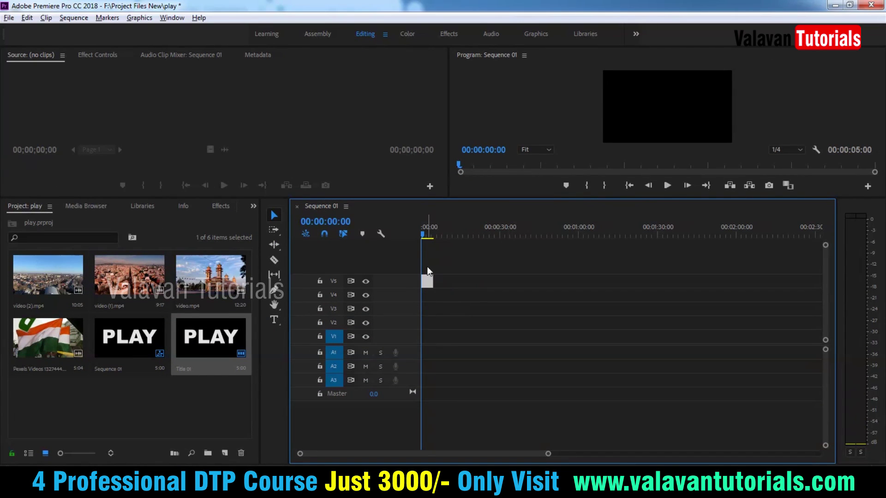
double_click(55, 276)
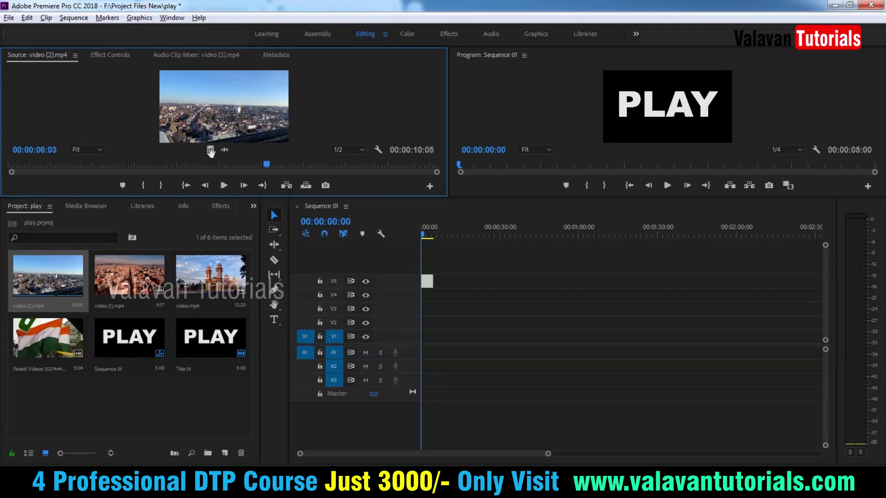
Place video-only video (2).mp4, video (1).mp4 and video.mp4 on V4, V3, V2 at 00:00
left_click_drag(210, 151, 371, 297)
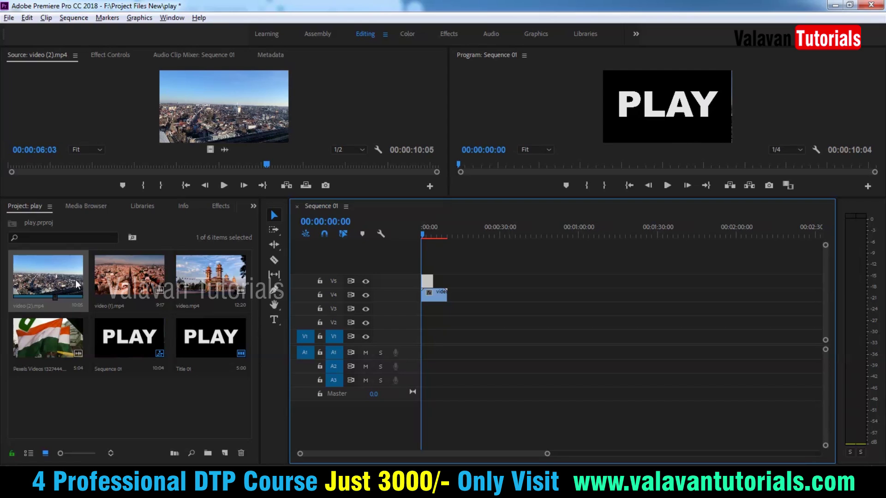
double_click(123, 276)
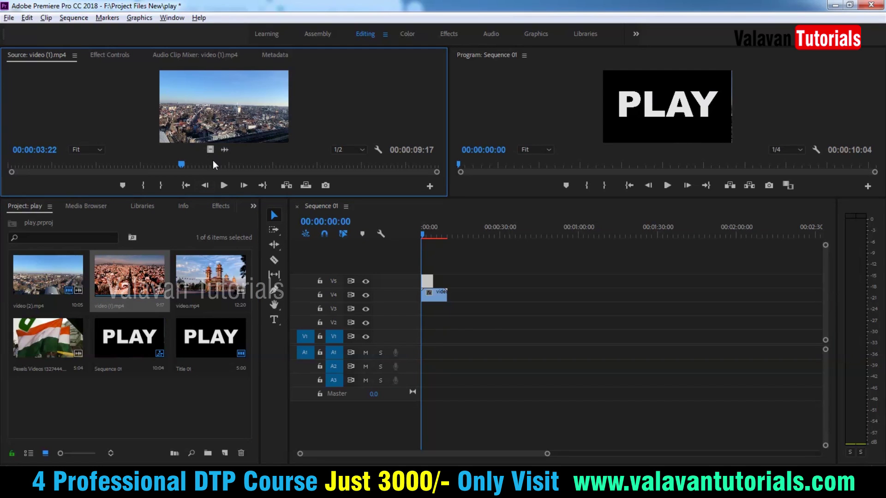
left_click_drag(209, 149, 398, 315)
double_click(211, 276)
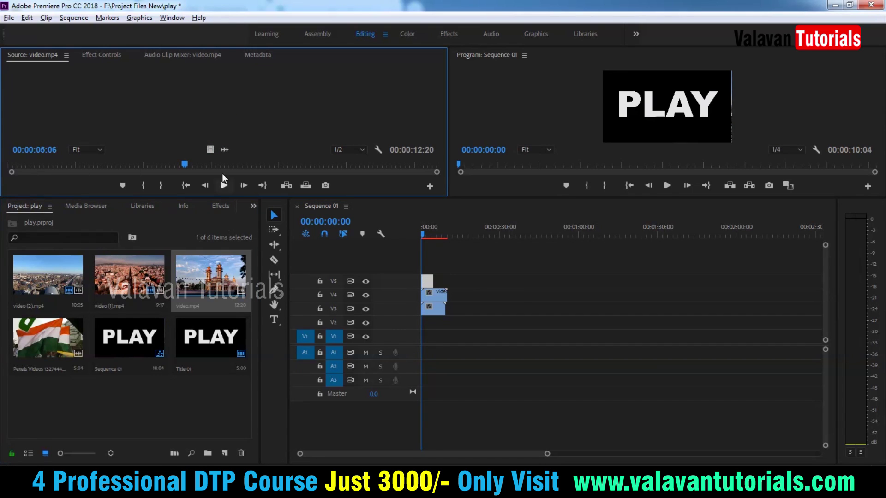
left_click_drag(210, 149, 434, 326)
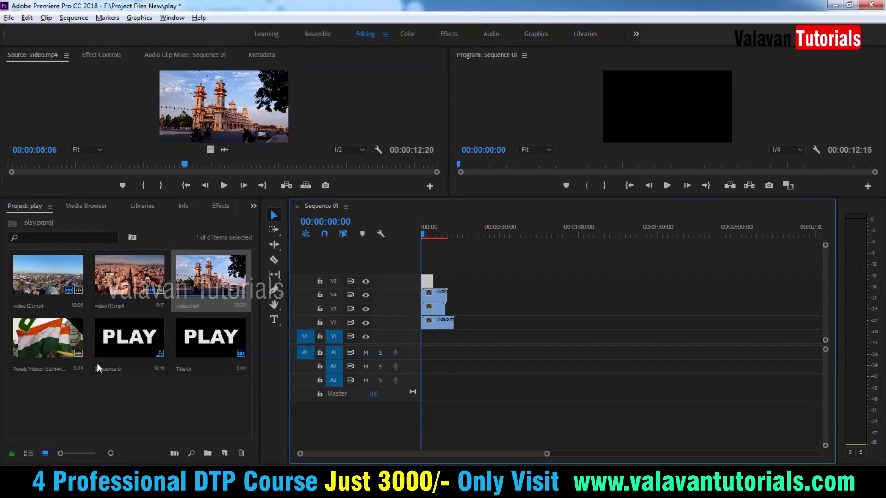
Place the Pexels flag clip on V1 at the start and lengthen Title 01 to cover the clips
double_click(35, 339)
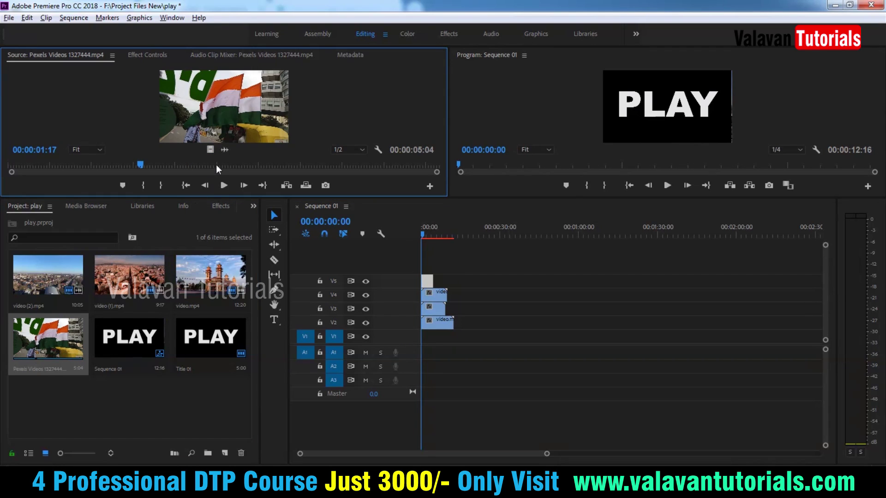
left_click_drag(211, 152, 409, 342)
left_click_drag(492, 292, 407, 345)
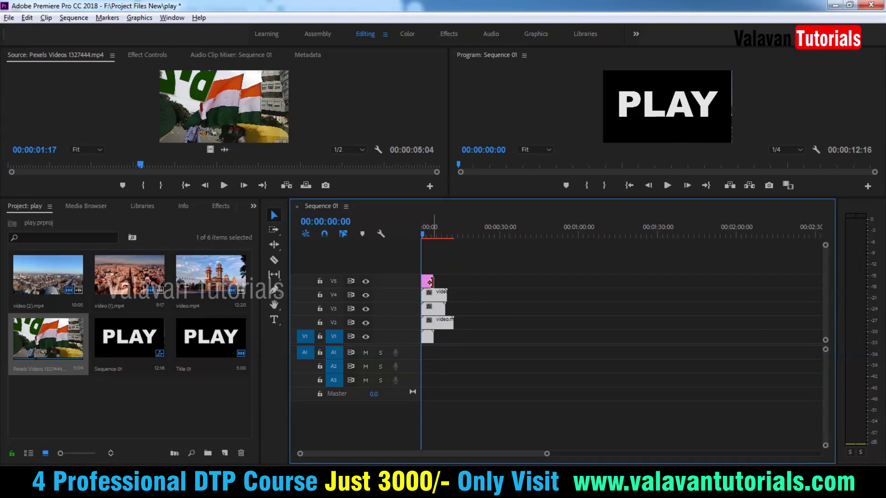
mouse_move(427, 281)
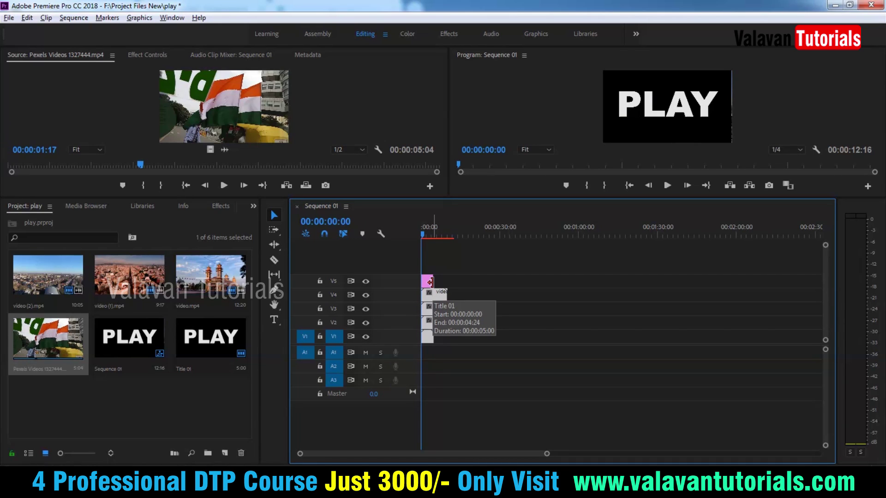
left_click_drag(430, 282, 444, 282)
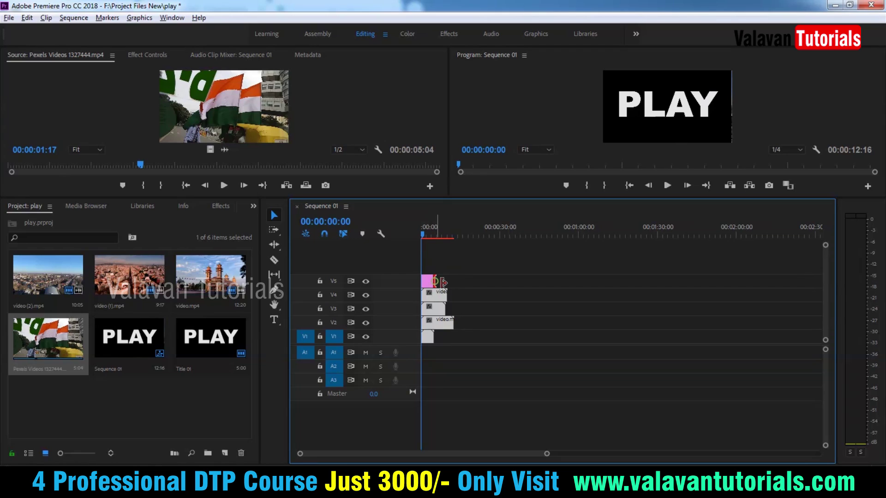
left_click_drag(443, 282, 445, 282)
scroll(441, 326, "up", 2)
scroll(445, 325, "up", 1)
Razor Title 01 and the clips on V4, V3 and V2 where the flag clip ends
scroll(416, 454, "up", 2)
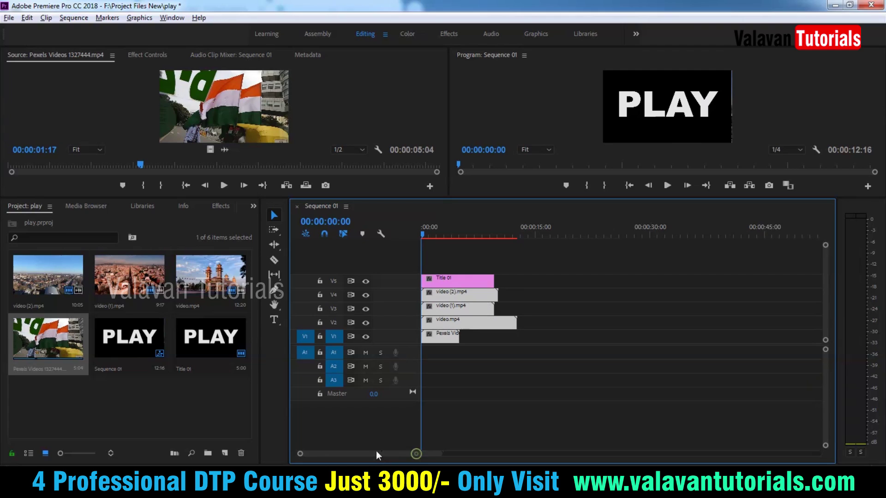
key("c")
left_click(460, 282)
left_click(461, 293)
left_click(461, 306)
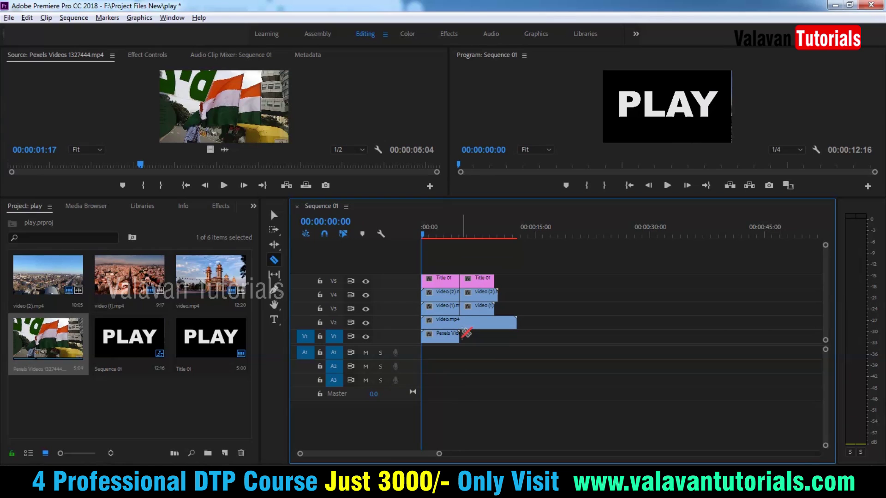
left_click(461, 322)
Delete the tail pieces after the cut and play the sequence to its 00:00:05:03 end
key("v")
left_click_drag(539, 268, 481, 353)
key("Delete")
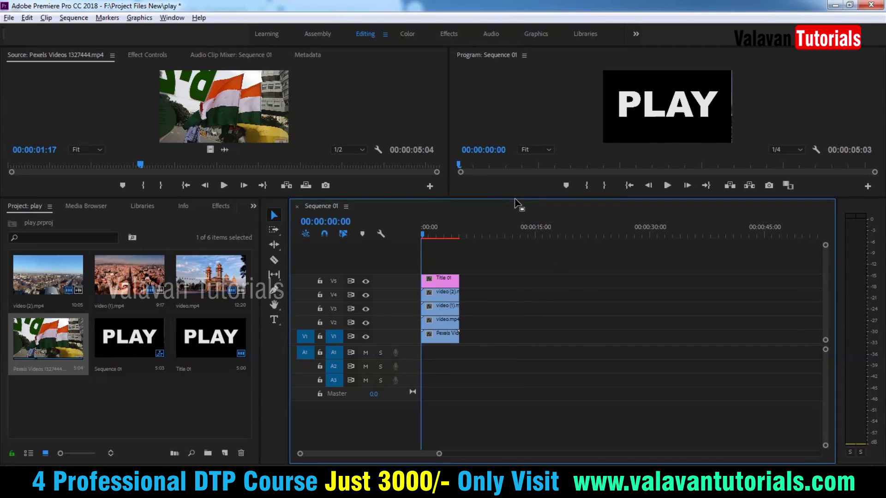
left_click_drag(519, 199, 500, 274)
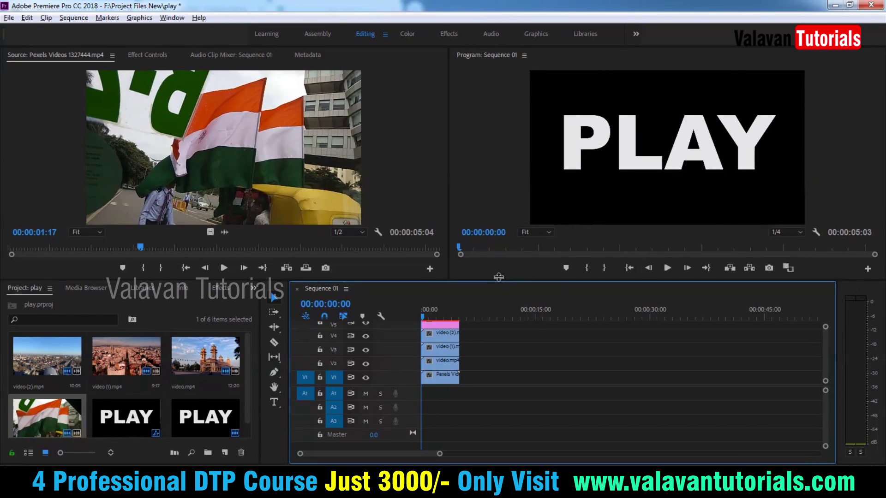
key("space")
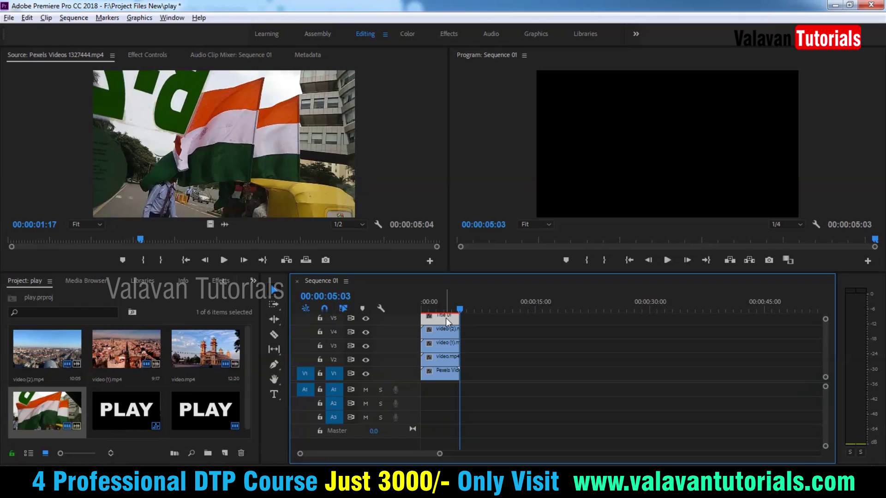
mouse_move(441, 323)
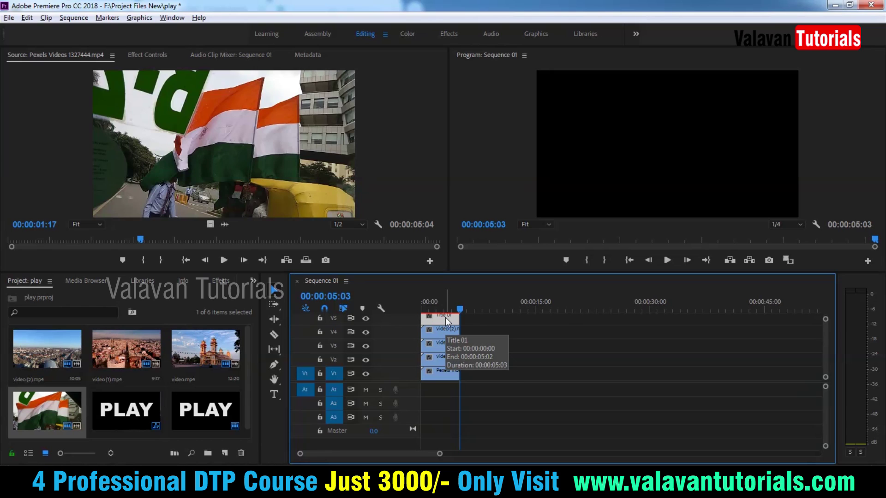
Set Title 01's Opacity blend mode to Multiply and preview the sequence from the start
left_click(147, 54)
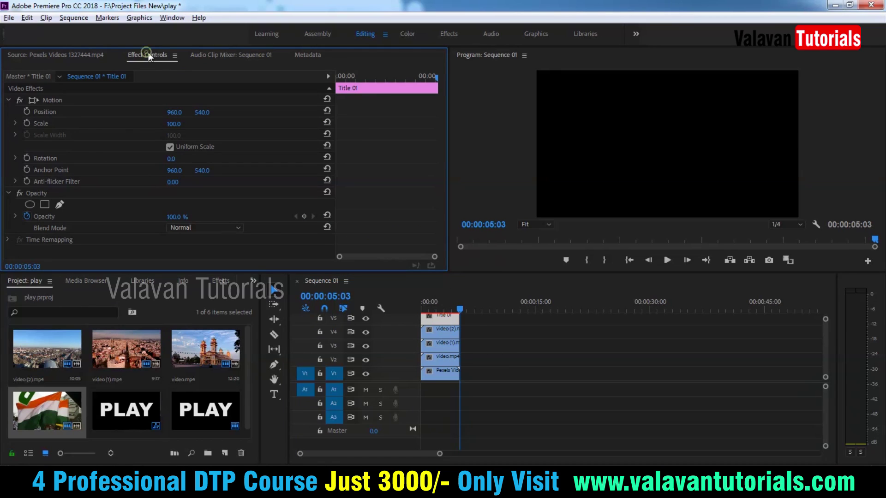
left_click(448, 319)
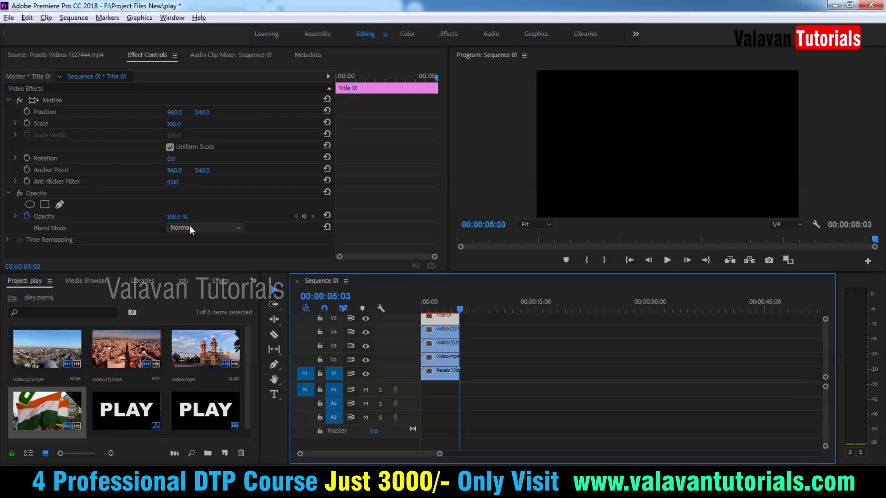
left_click(216, 226)
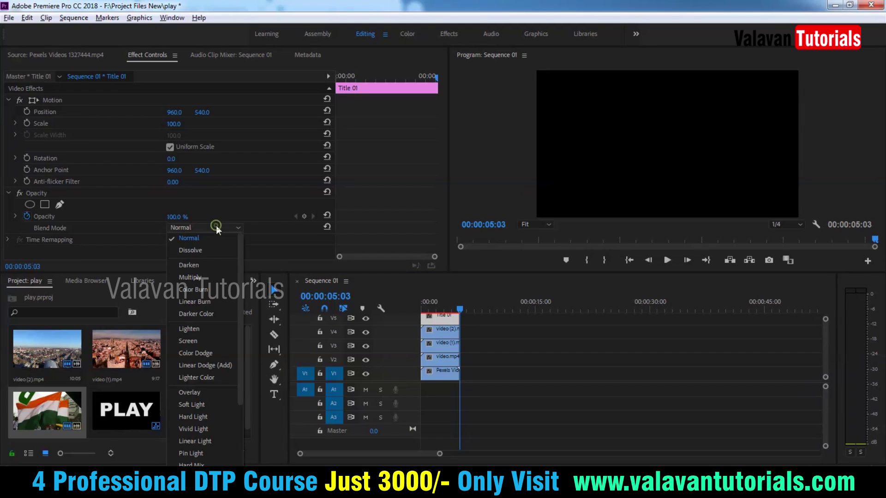
left_click(201, 277)
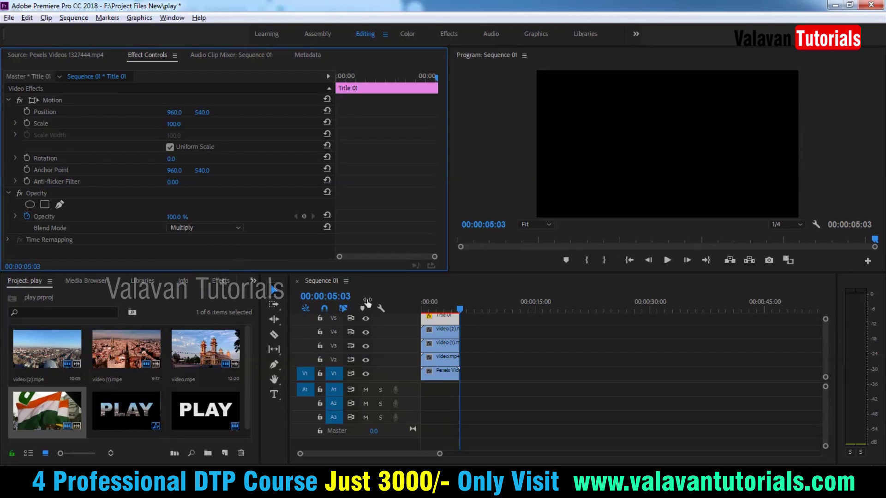
left_click_drag(460, 309, 375, 312)
key("space")
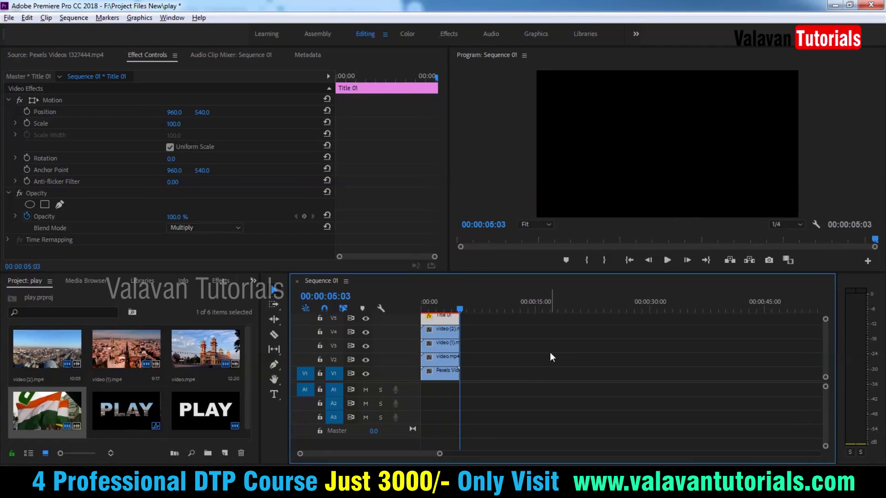
left_click_drag(458, 307, 364, 309)
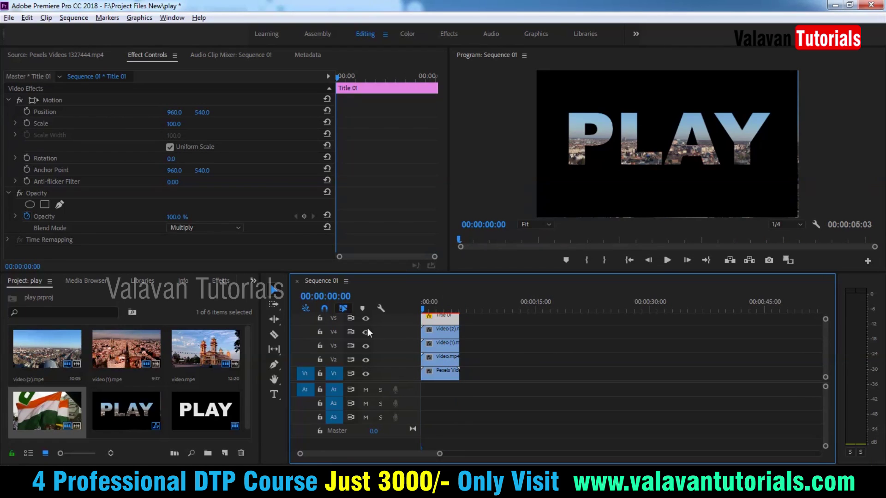
Trace a closed pen mask around the letter P on video (2).mp4 and preview the result
left_click(442, 333)
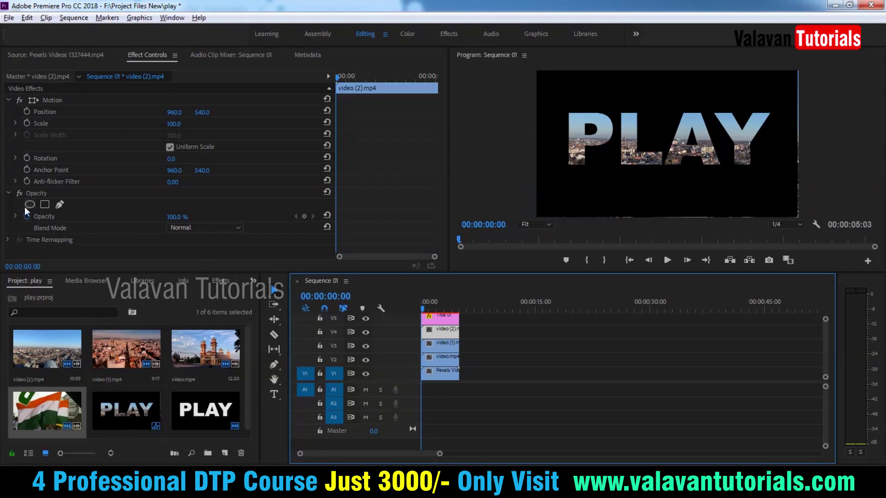
left_click(59, 205)
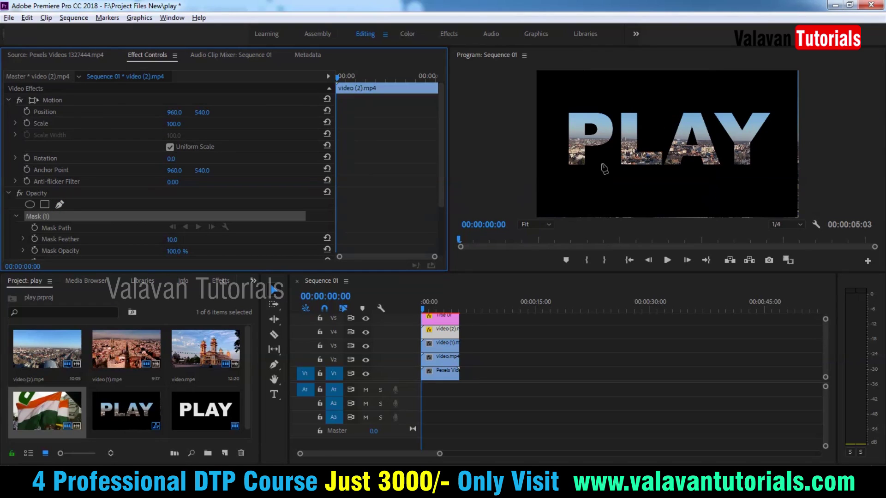
left_click(566, 104)
left_click(603, 104)
left_click(618, 133)
left_click_drag(609, 158, 599, 174)
left_click(573, 176)
left_click(557, 160)
left_click(567, 104)
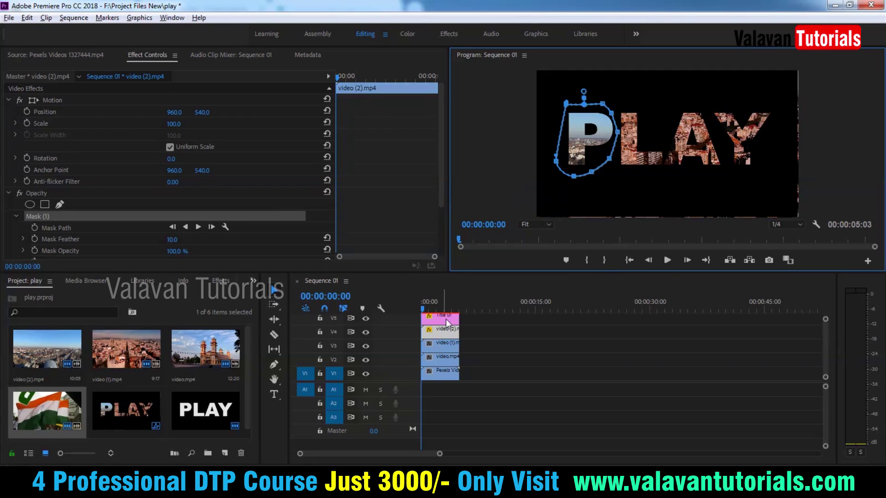
left_click(669, 259)
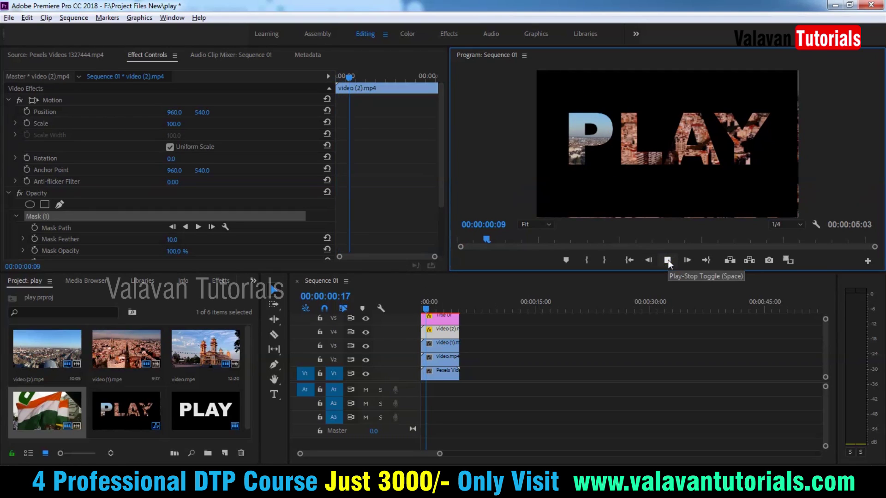
key("space")
left_click_drag(433, 309, 391, 314)
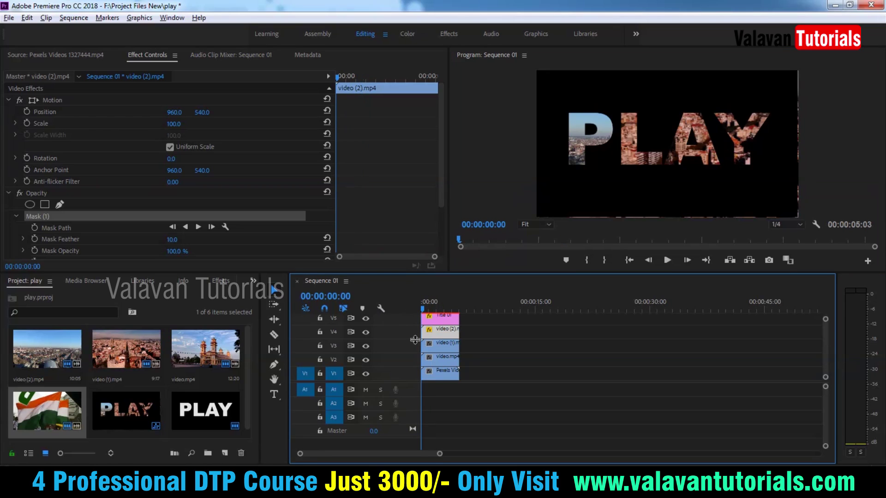
Trace a closed pen mask around the letter L on video (1).mp4 on V3
left_click(439, 346)
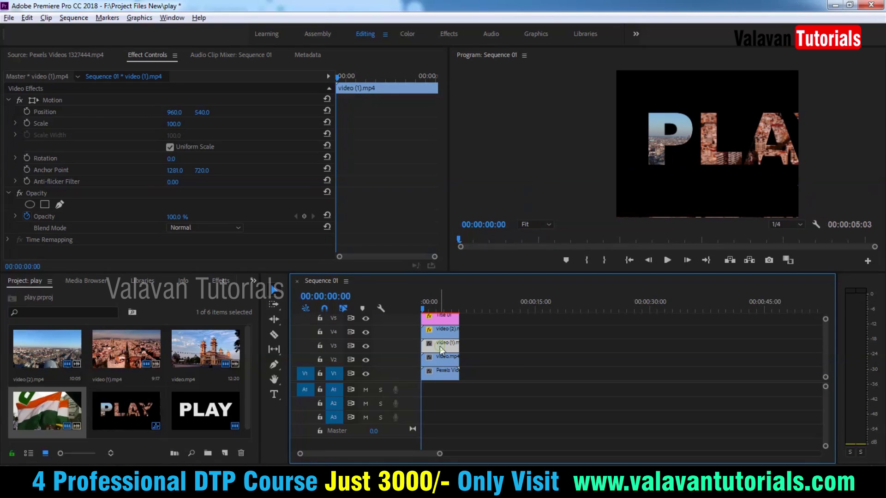
left_click(60, 205)
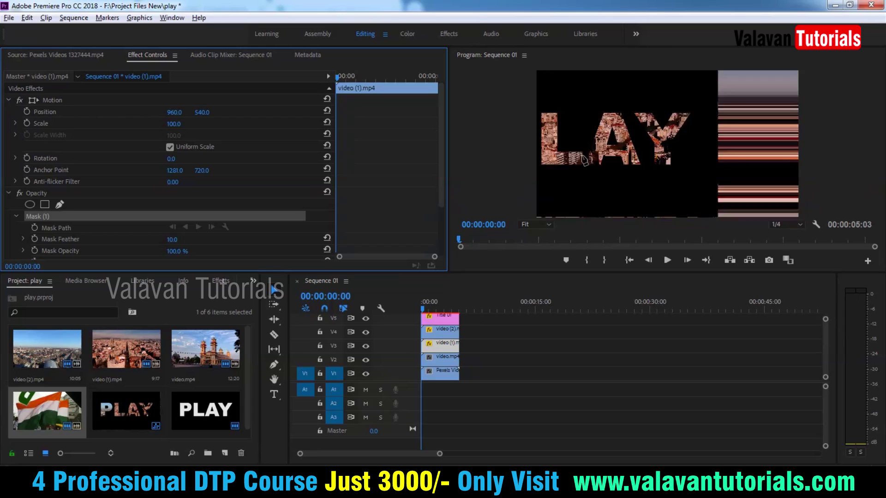
left_click(623, 148)
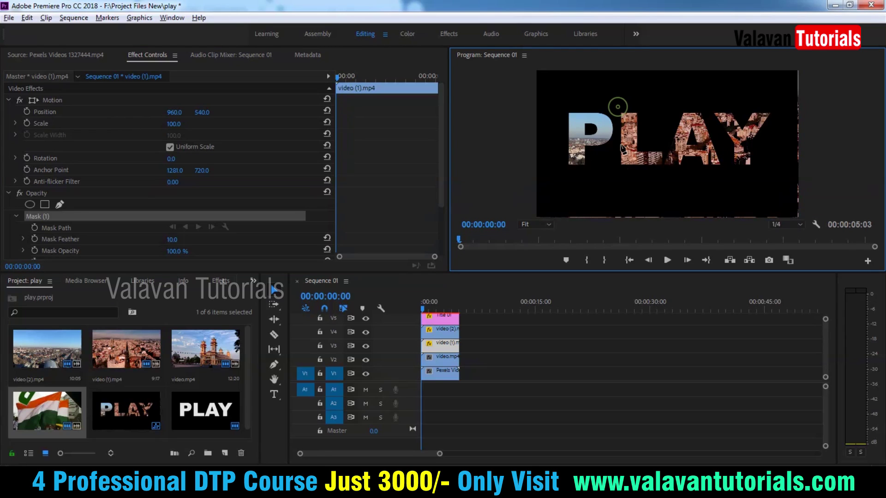
left_click(662, 171)
left_click(667, 144)
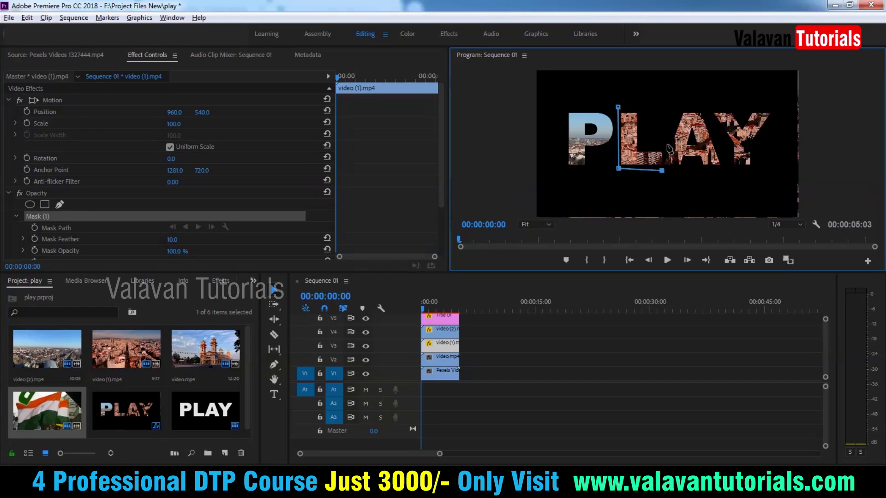
left_click(649, 104)
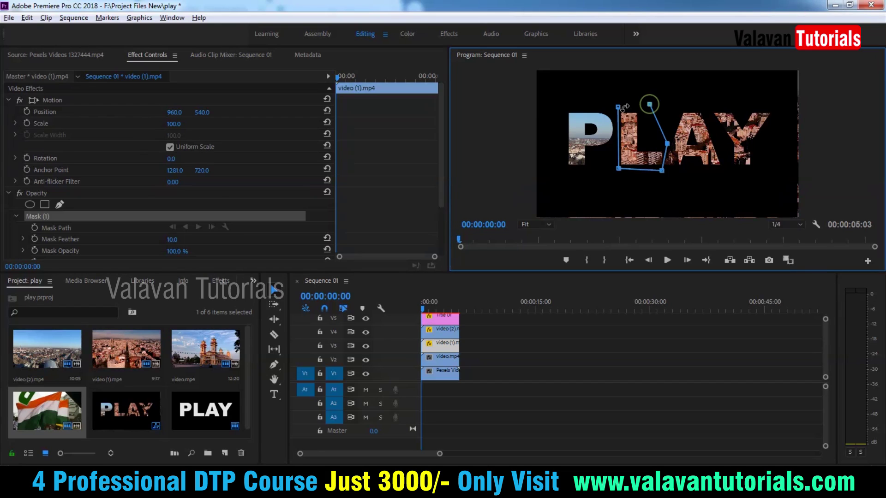
left_click(618, 107)
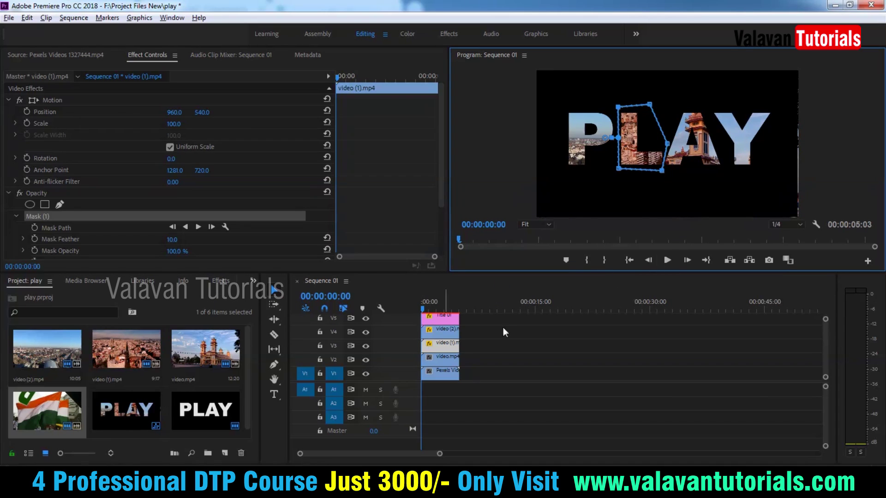
Draw a four-point Opacity mask around the letter A on video.mp4, then select the Pexels clip
left_click(451, 361)
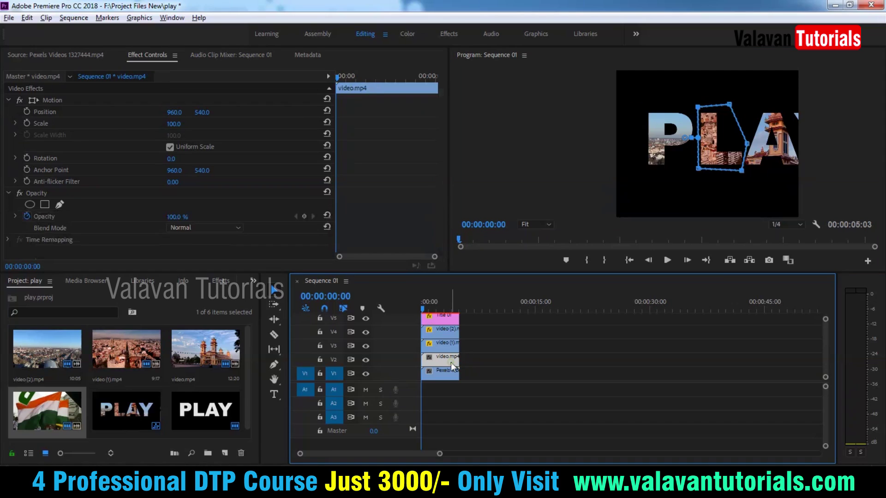
left_click(57, 205)
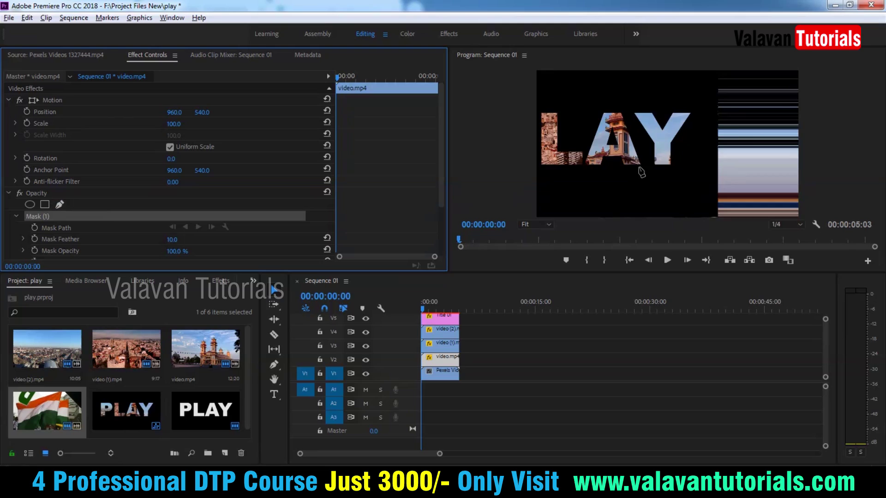
left_click(661, 168)
left_click(683, 107)
left_click(704, 108)
left_click(727, 173)
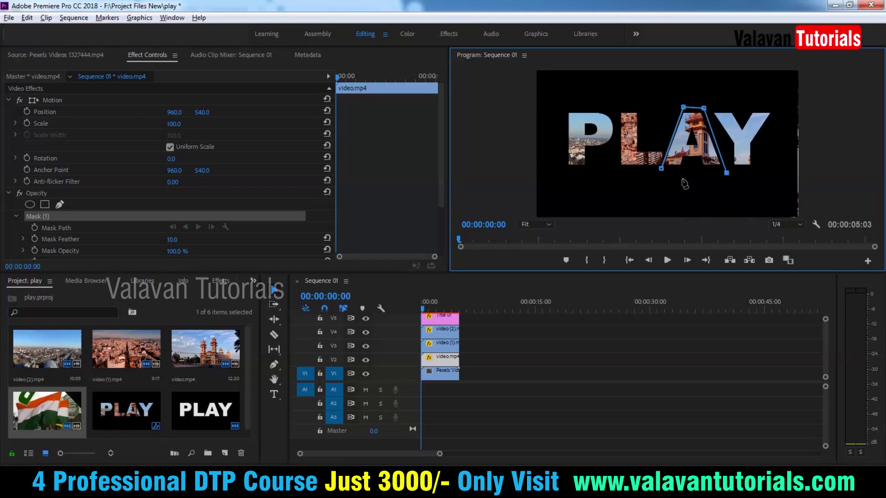
left_click(661, 169)
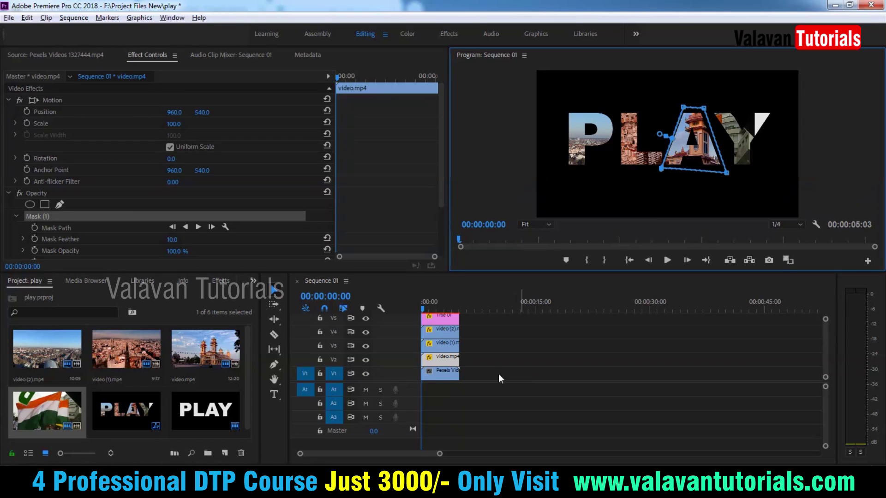
left_click(451, 377)
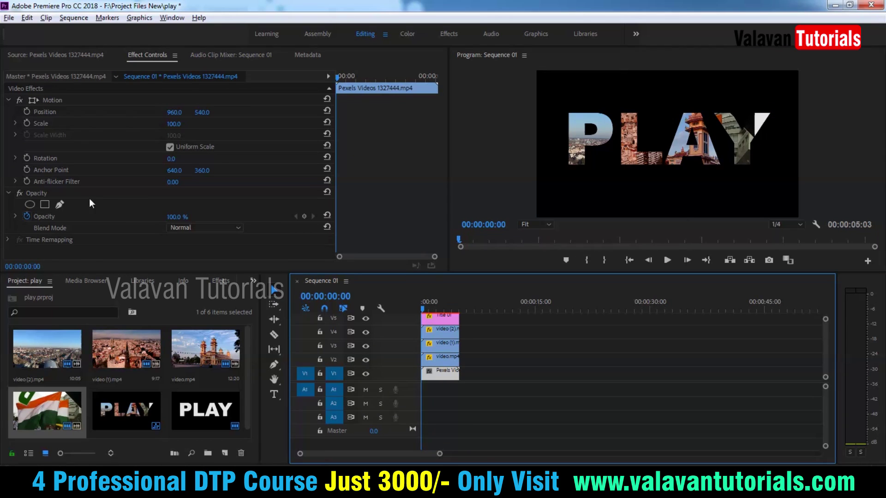
Trace a closed Opacity pen mask around the letter Y on the Pexels clip, then deselect
left_click(59, 205)
left_click(699, 153)
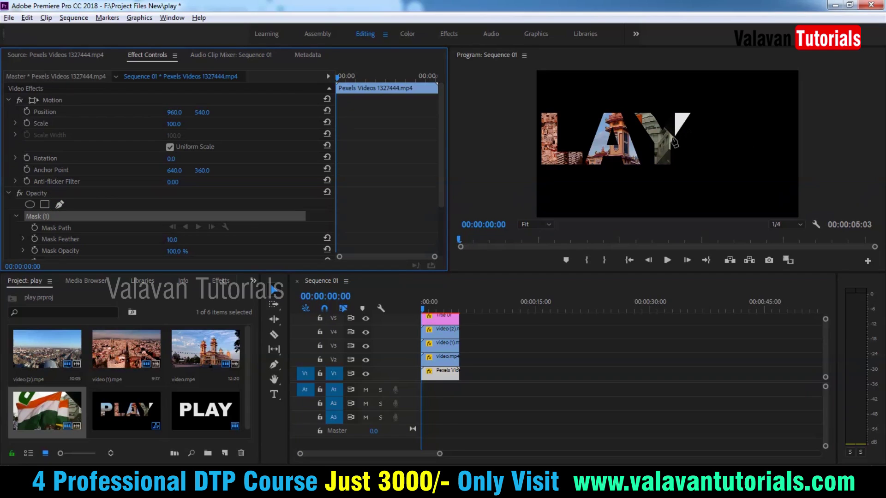
left_click(711, 111)
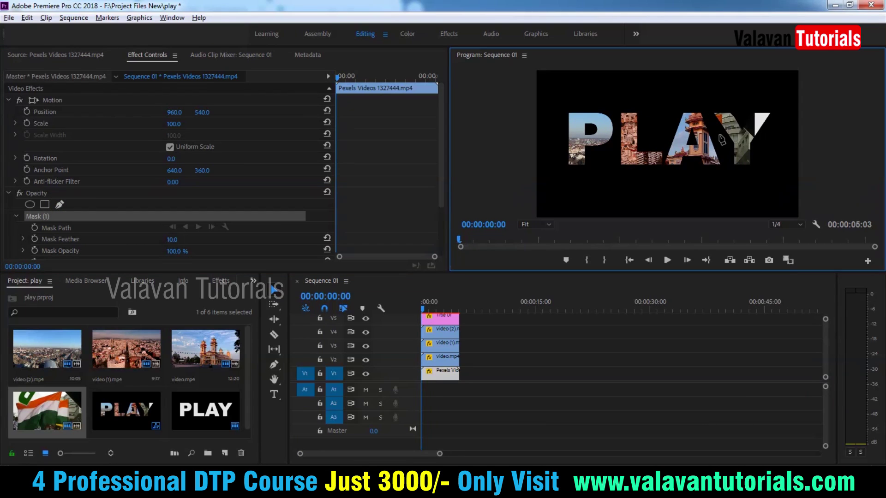
left_click(726, 145)
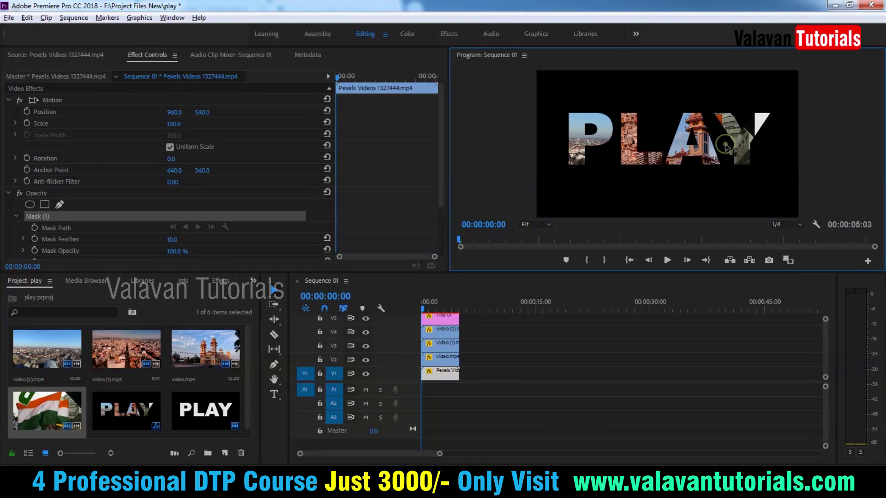
left_click(726, 174)
left_click(762, 174)
left_click(783, 109)
left_click(711, 111)
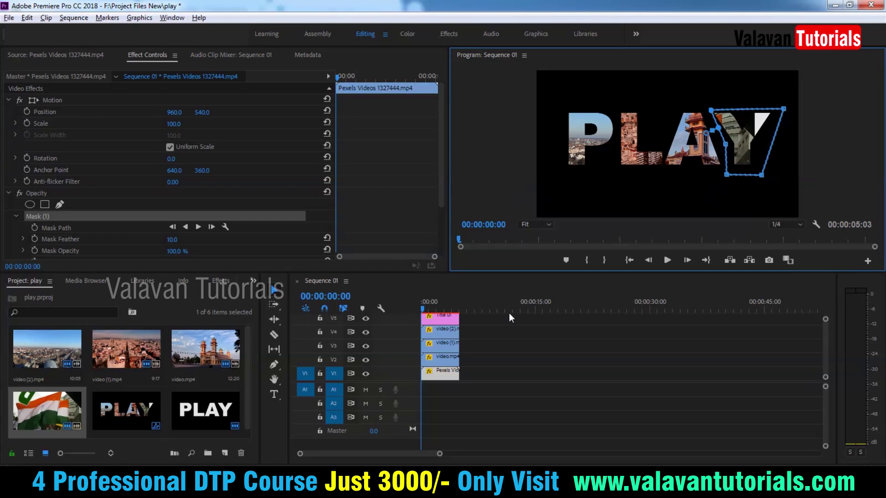
left_click(534, 334)
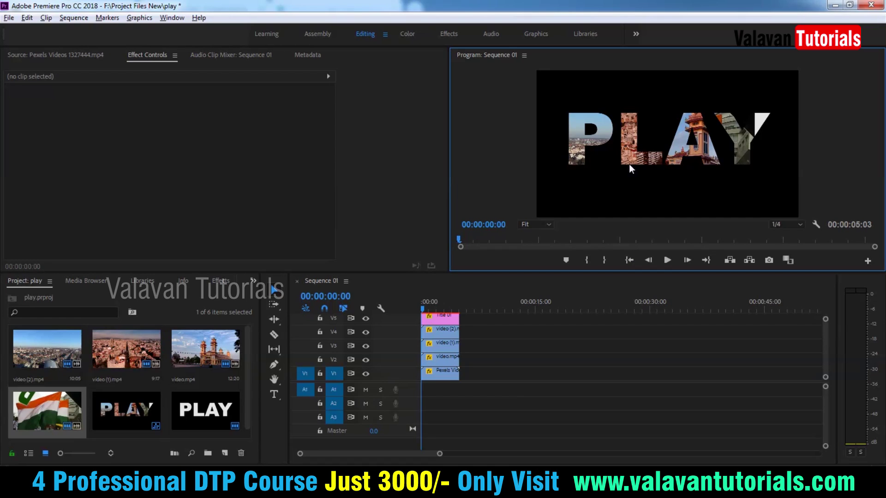
Play the PLAY title in a maximized Program monitor, replay it, then restore the layout
key("grave")
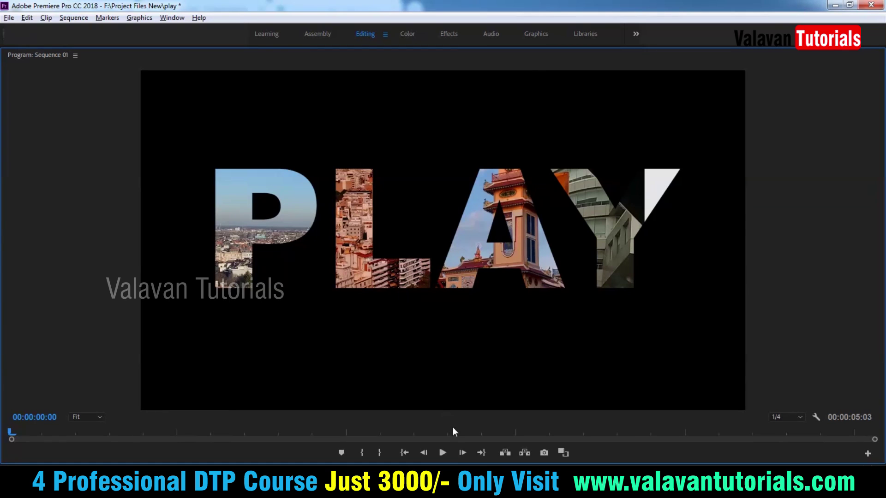
left_click(442, 454)
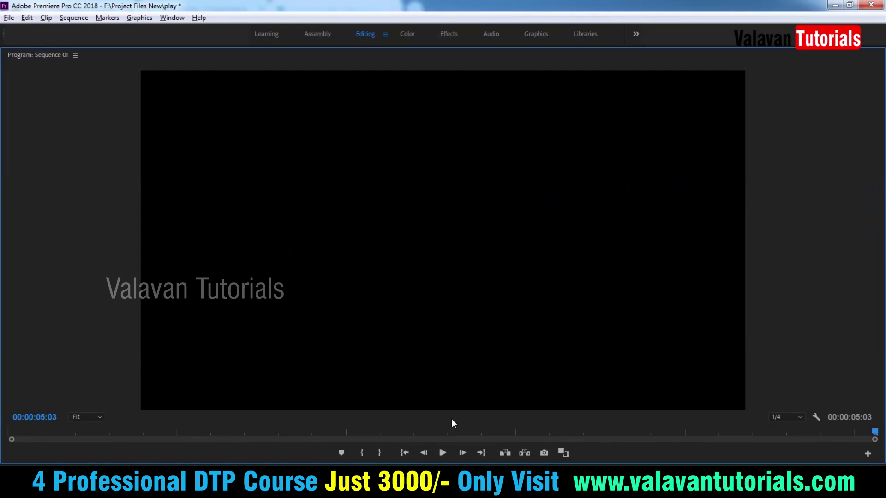
key("space")
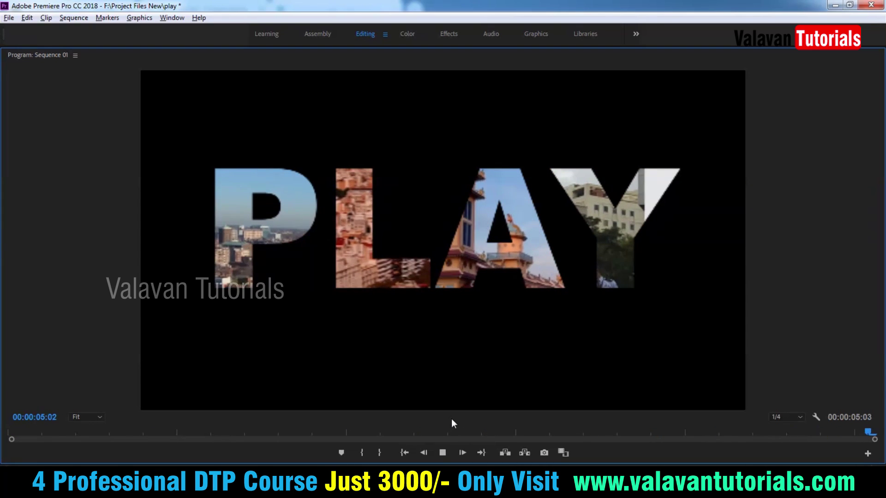
key("grave")
Stop playback and open the Export Media settings for Sequence 01
key("space")
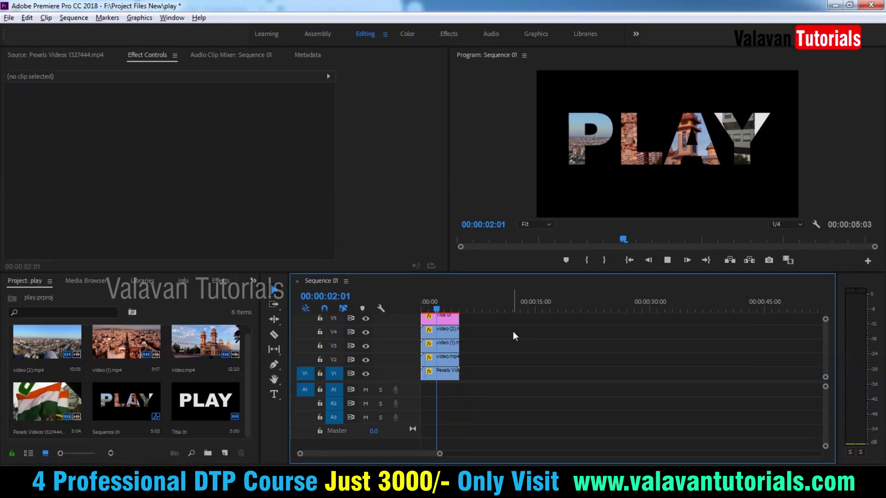
key("space")
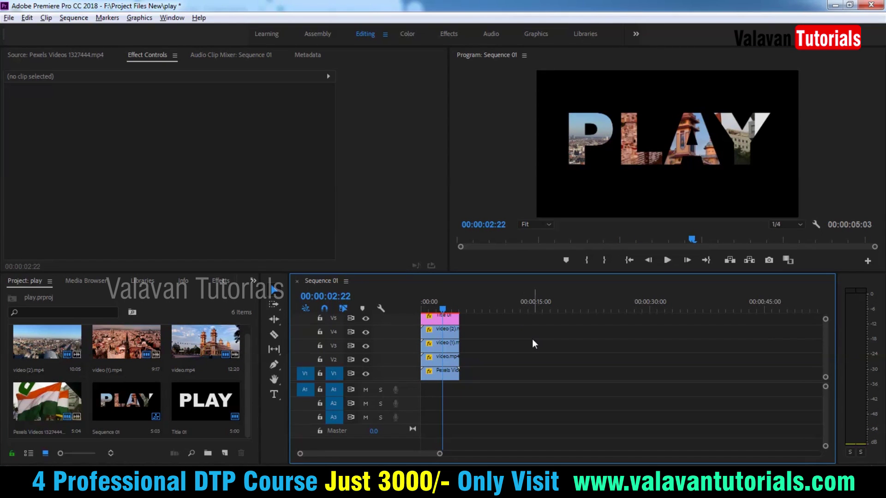
left_click(9, 18)
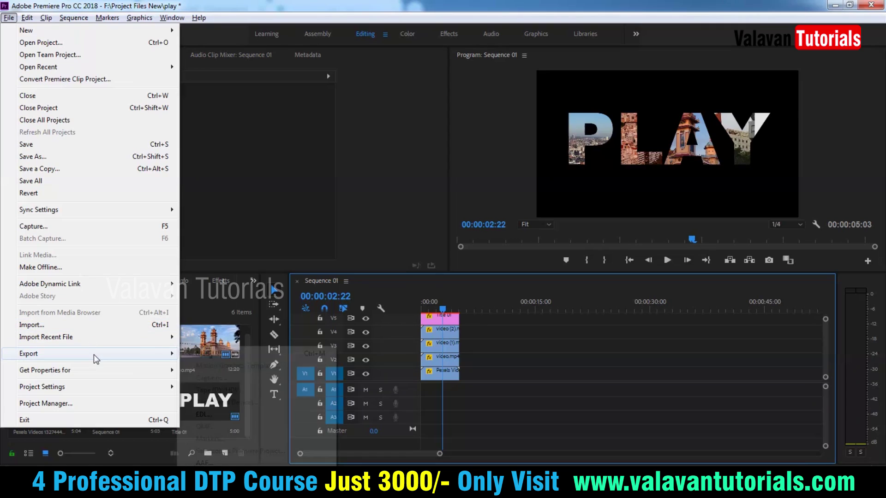
mouse_move(28, 354)
left_click(240, 355)
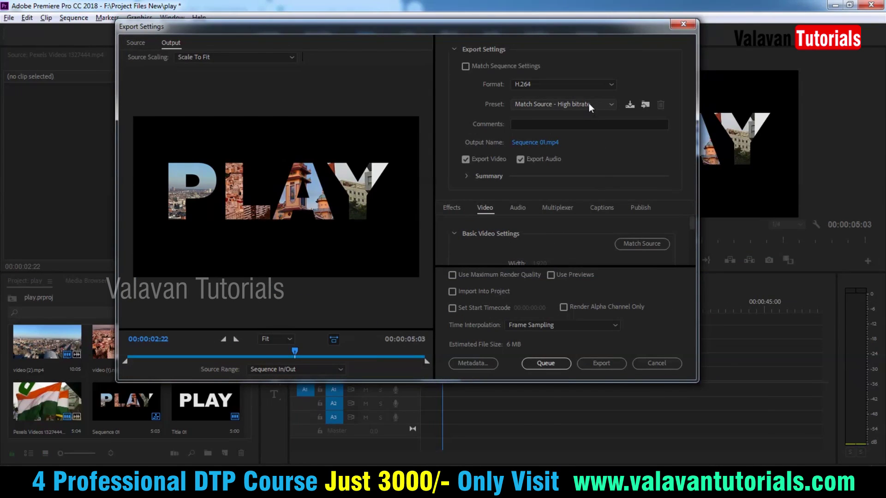
Keep H.264 with the Match Source - High bitrate preset, after briefly trying Medium bitrate
left_click(588, 103)
left_click(589, 103)
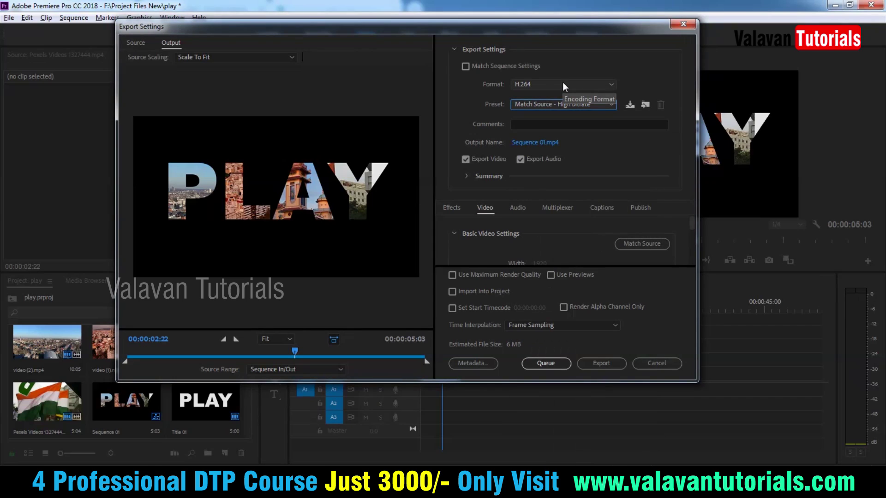
left_click(563, 83)
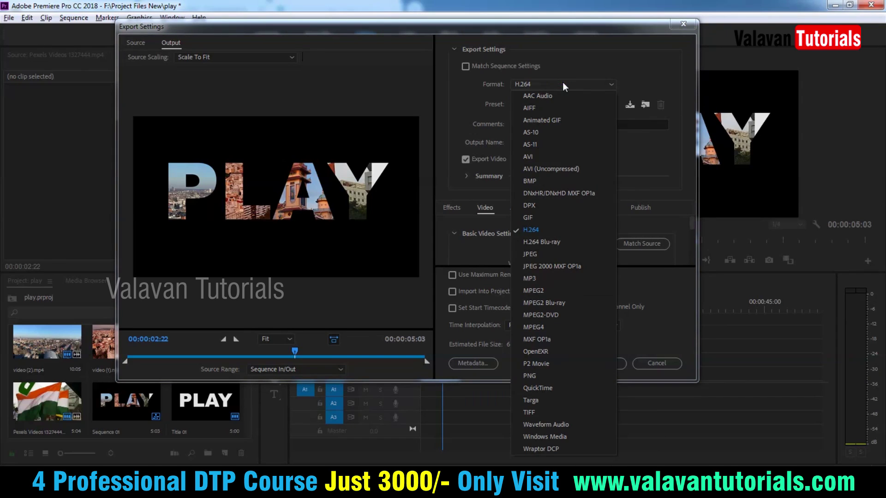
left_click(563, 83)
left_click(594, 104)
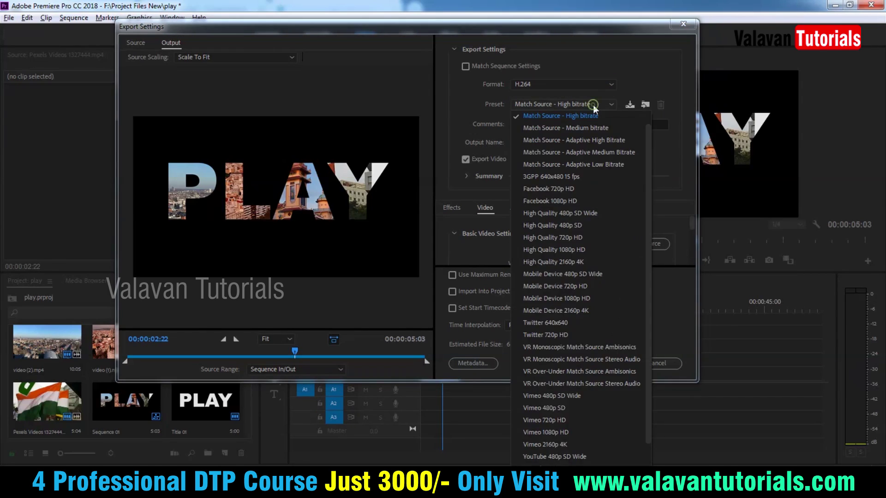
left_click(583, 129)
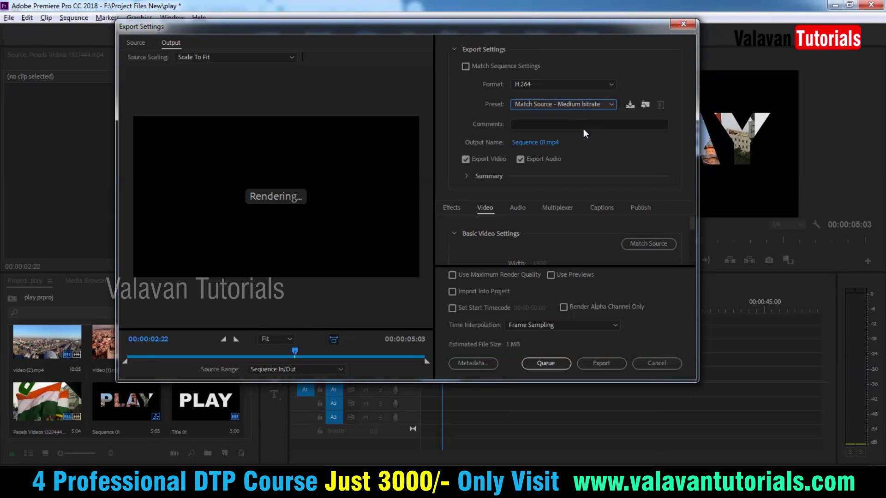
left_click(593, 108)
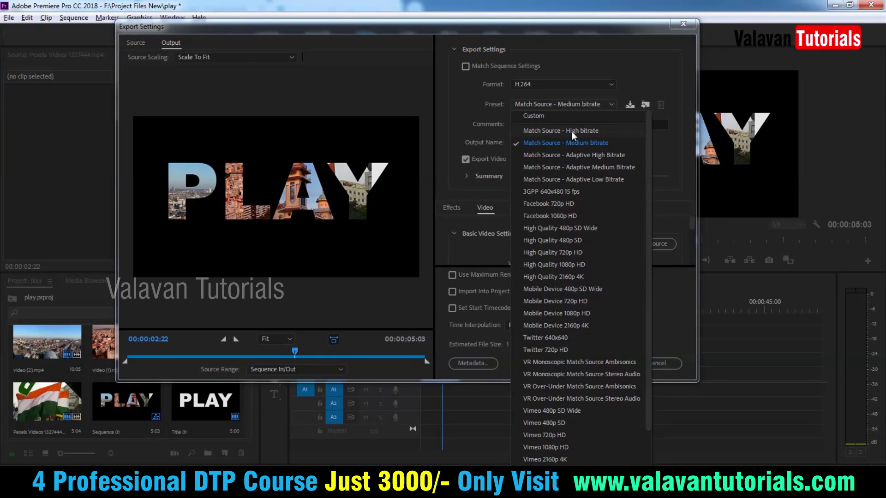
left_click(598, 131)
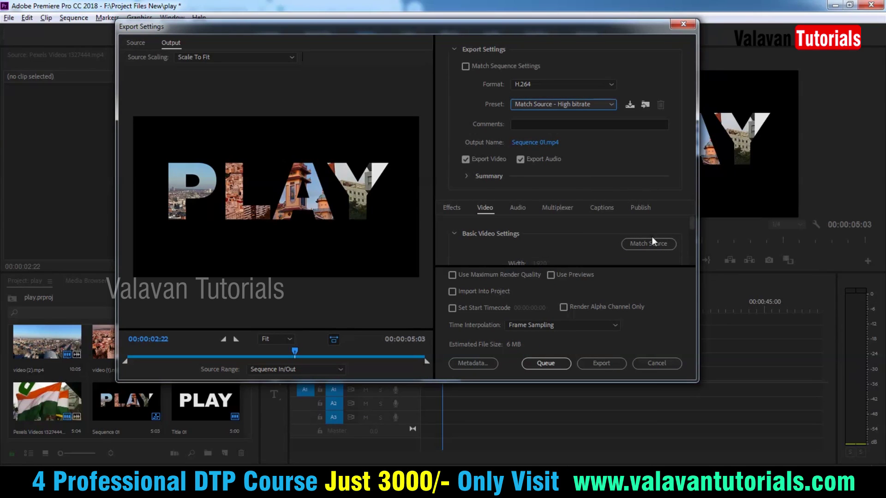
left_click(532, 142)
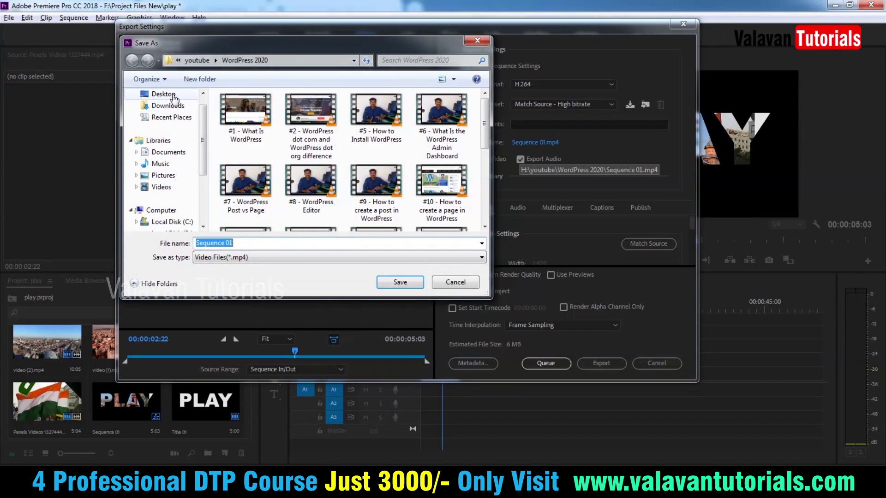
Save the export to the Desktop as 'play video title animation'
left_click(164, 94)
left_click(252, 243)
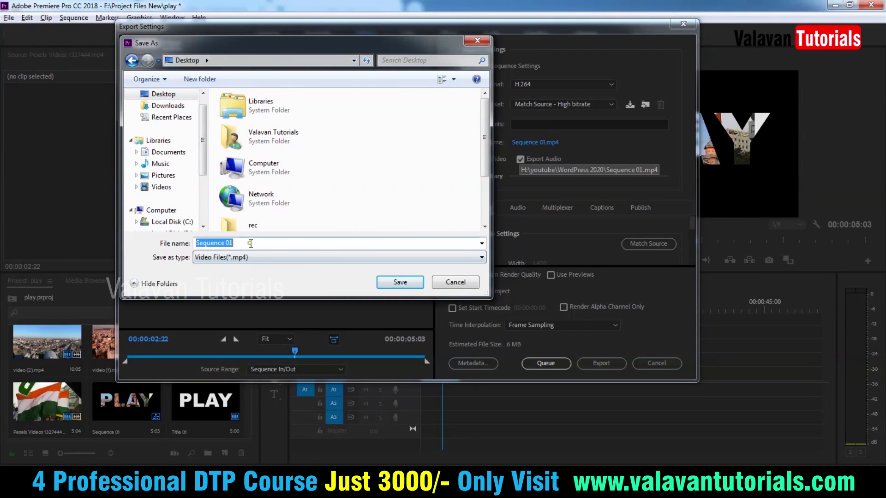
type("play")
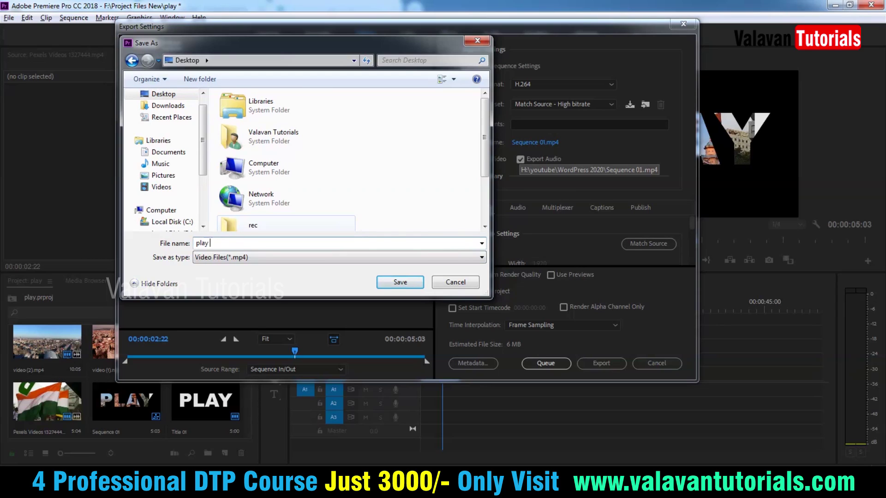
type(" video title animatio")
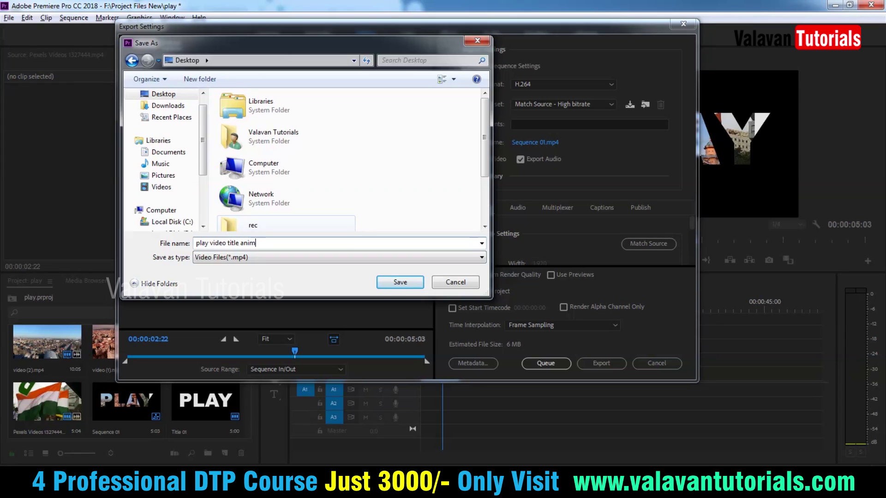
type("n")
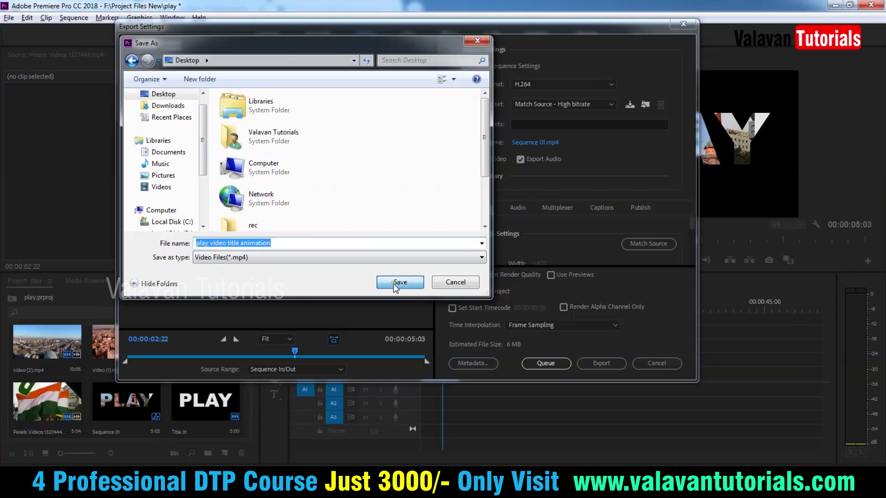
left_click(393, 284)
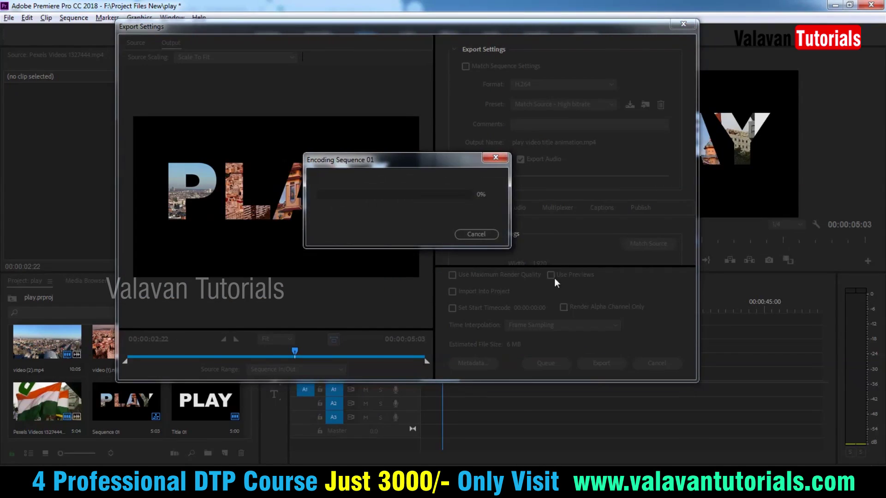